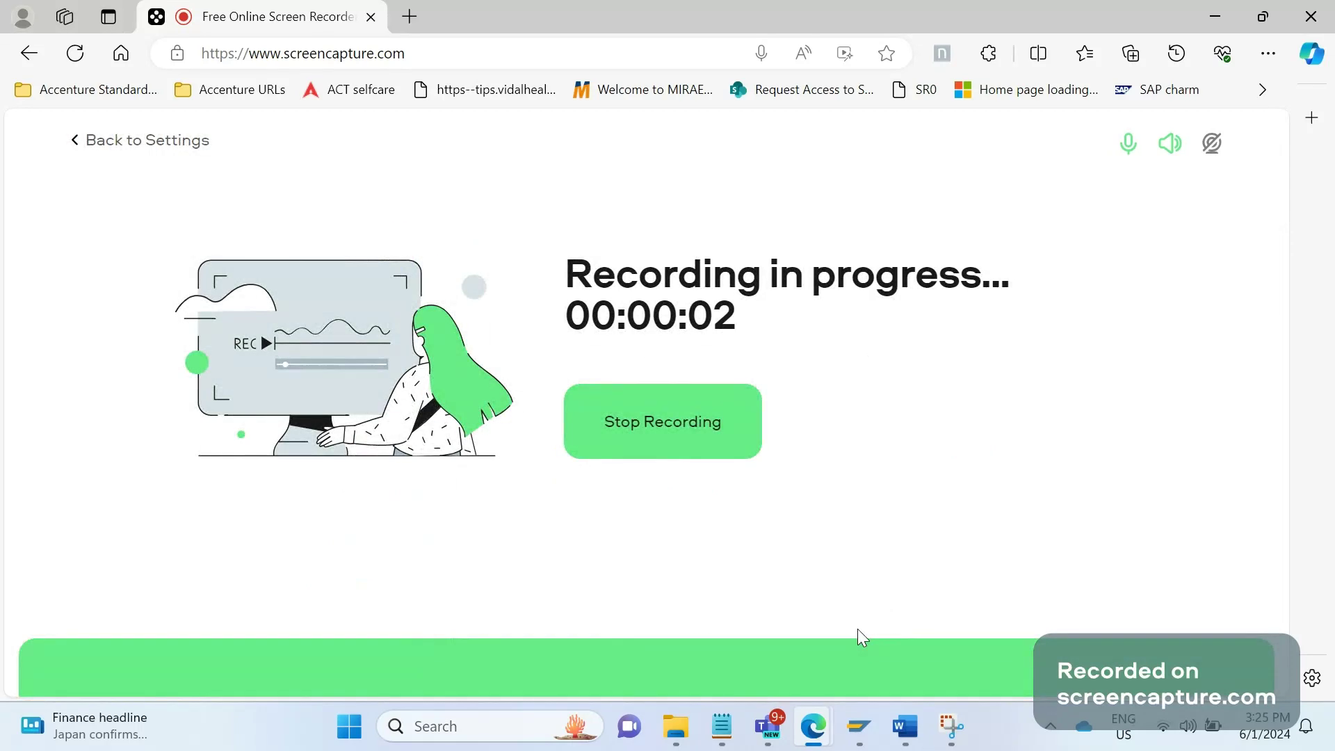
Bring the SAP SD Enhancements Word document forward at the Enhancement 16 bill due list screenshot.
{"action": "mouse_move", "coordinate": [888, 746]}
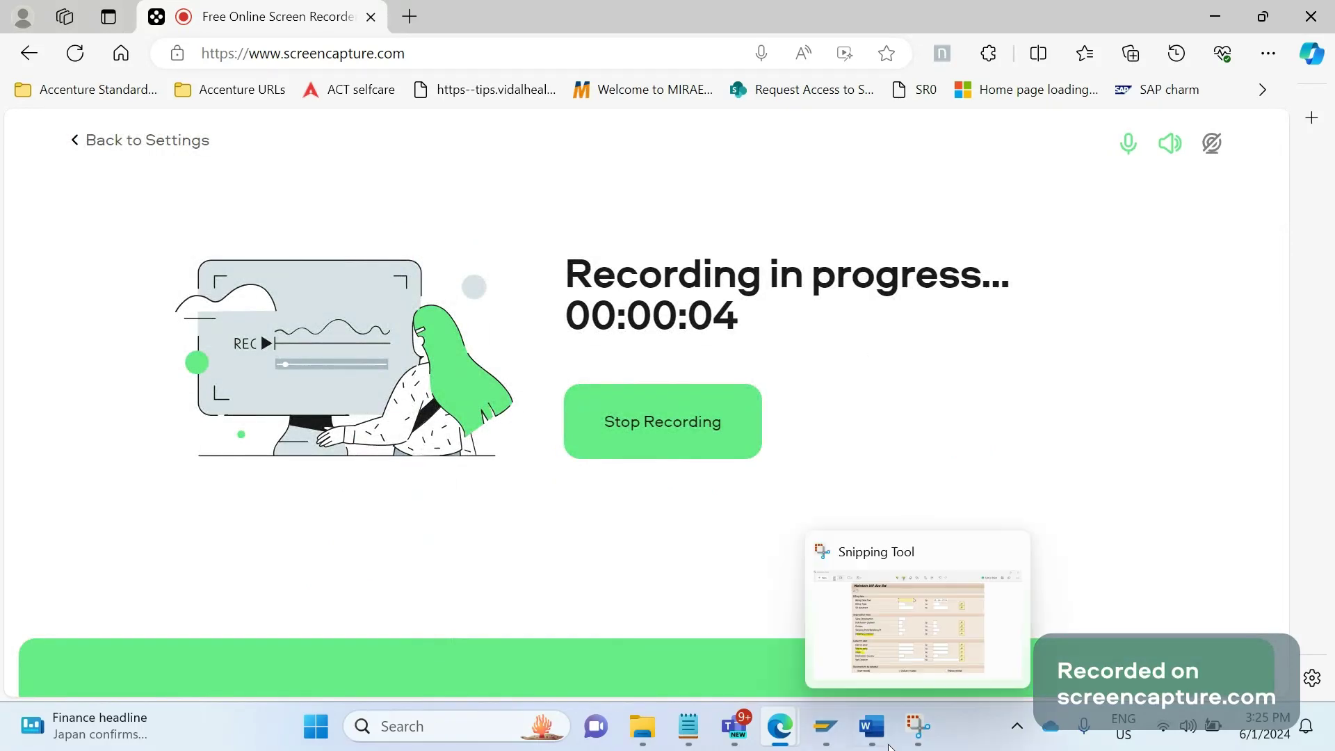
{"action": "left_click", "coordinate": [703, 647]}
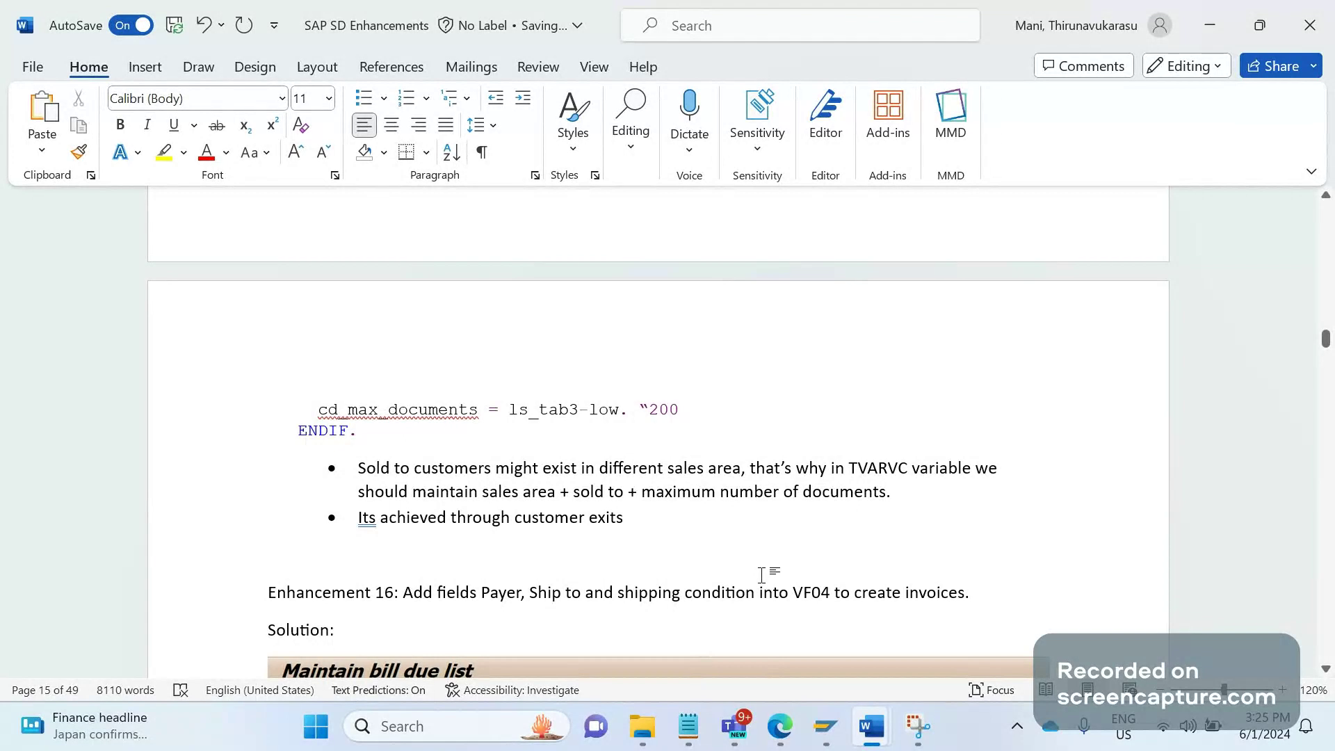
{"action": "scroll", "coordinate": [761, 574], "scroll_direction": "down", "scroll_amount": 8}
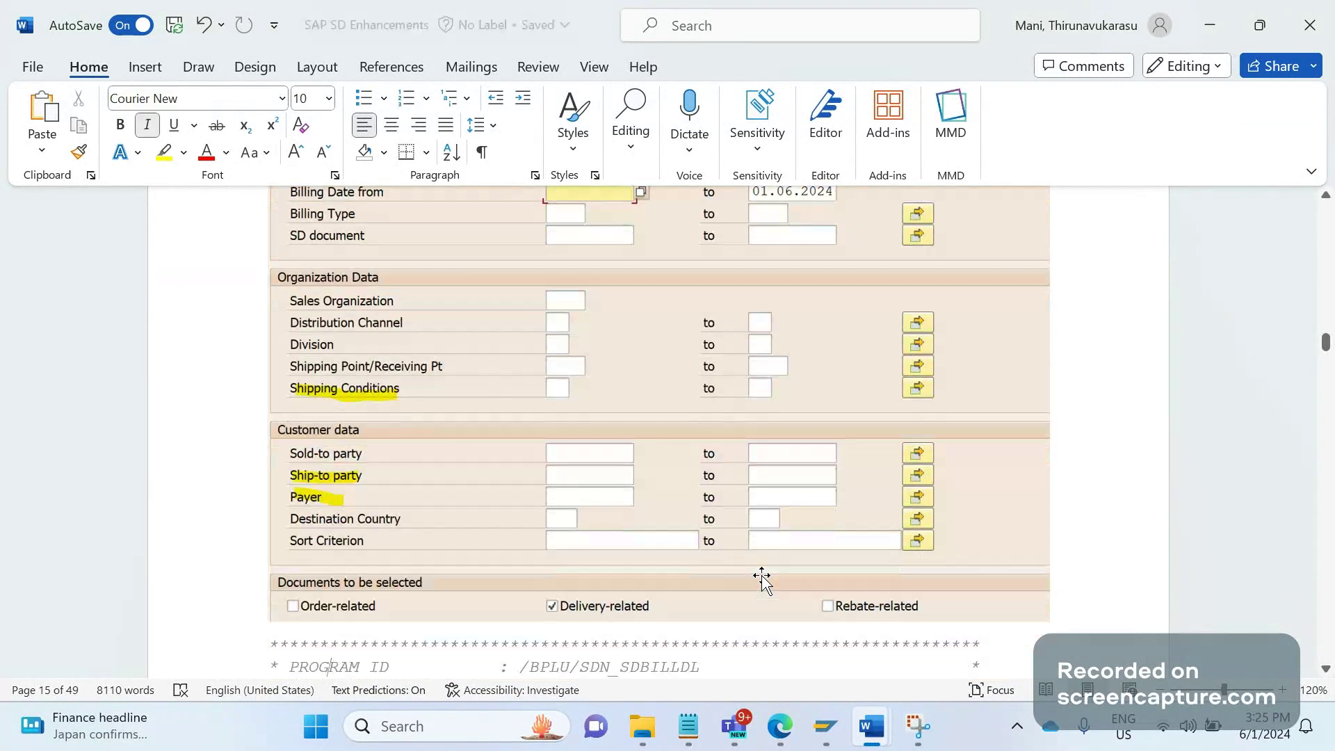
{"action": "scroll", "coordinate": [763, 580], "scroll_direction": "up", "scroll_amount": 4}
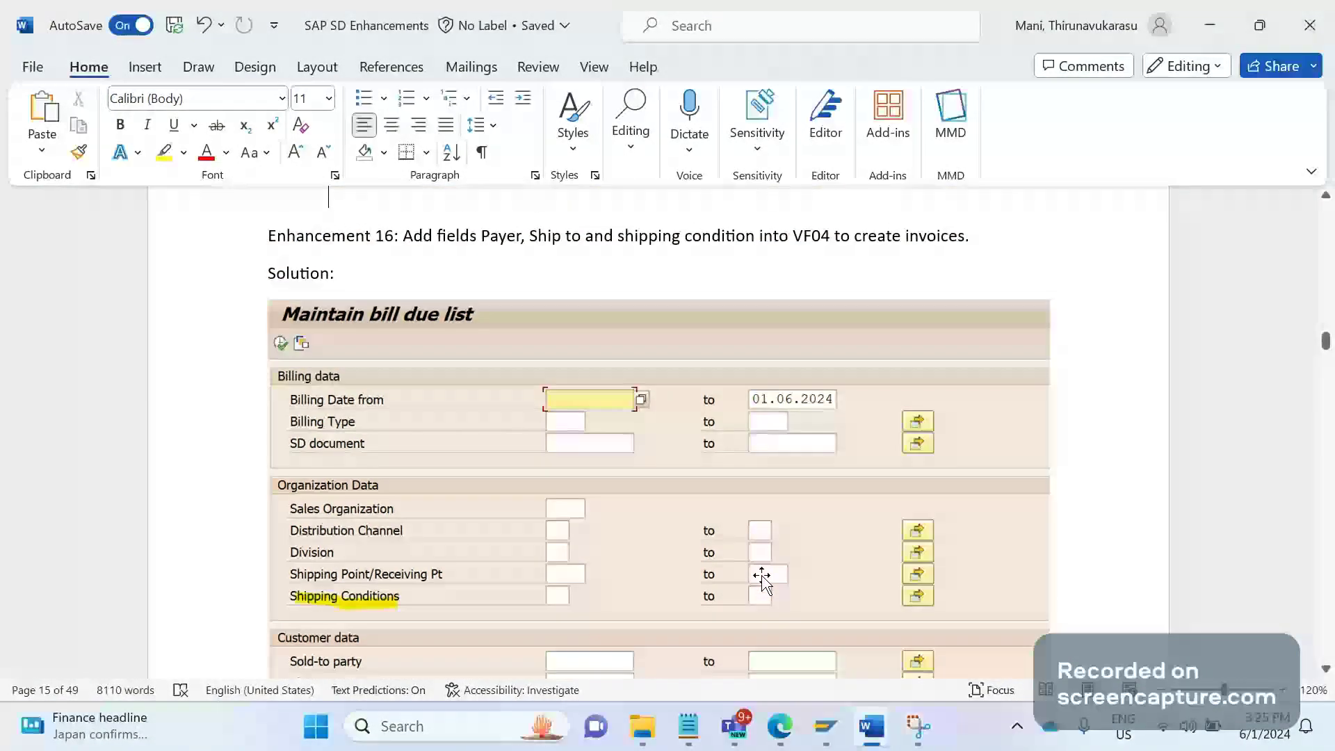
{"action": "scroll", "coordinate": [762, 577], "scroll_direction": "down", "scroll_amount": 1}
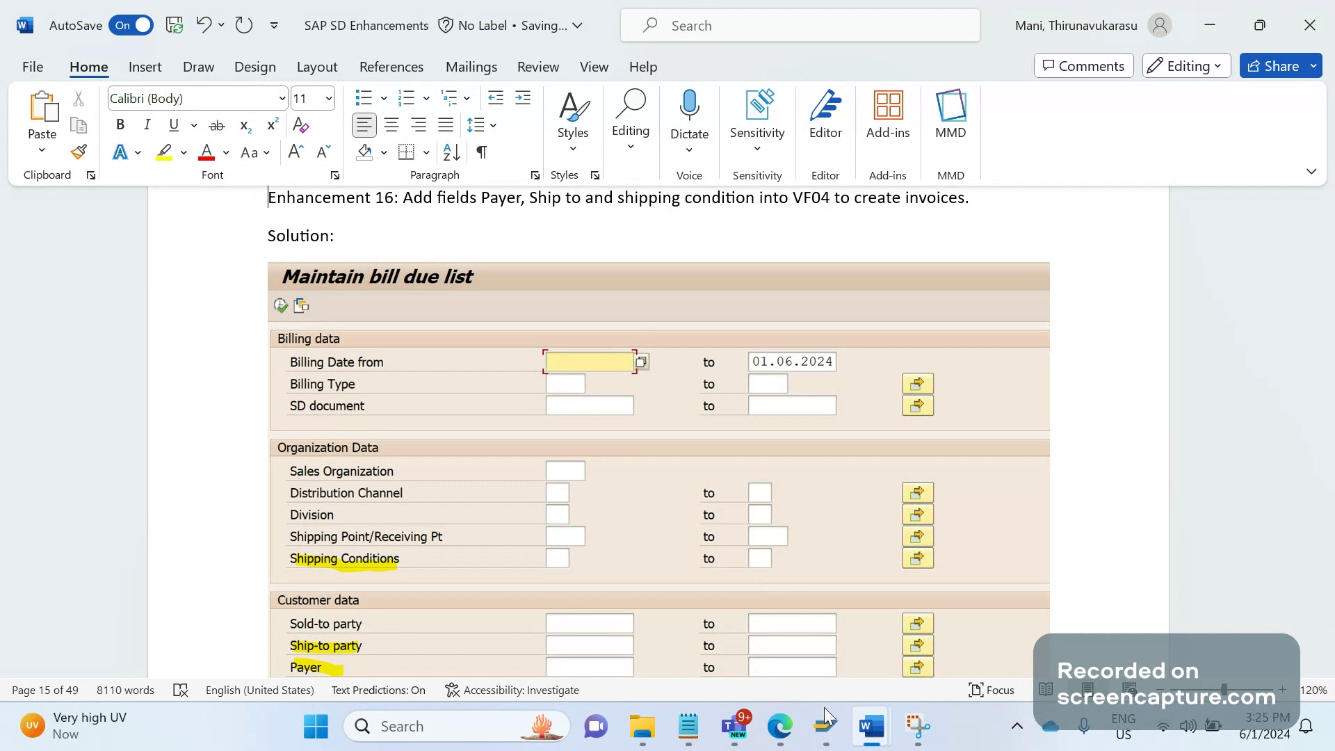
From SAP Easy Access, run transaction VF04 to reach Maintain Billing Due List.
{"action": "left_click", "coordinate": [822, 732]}
{"action": "left_click", "coordinate": [941, 617]}
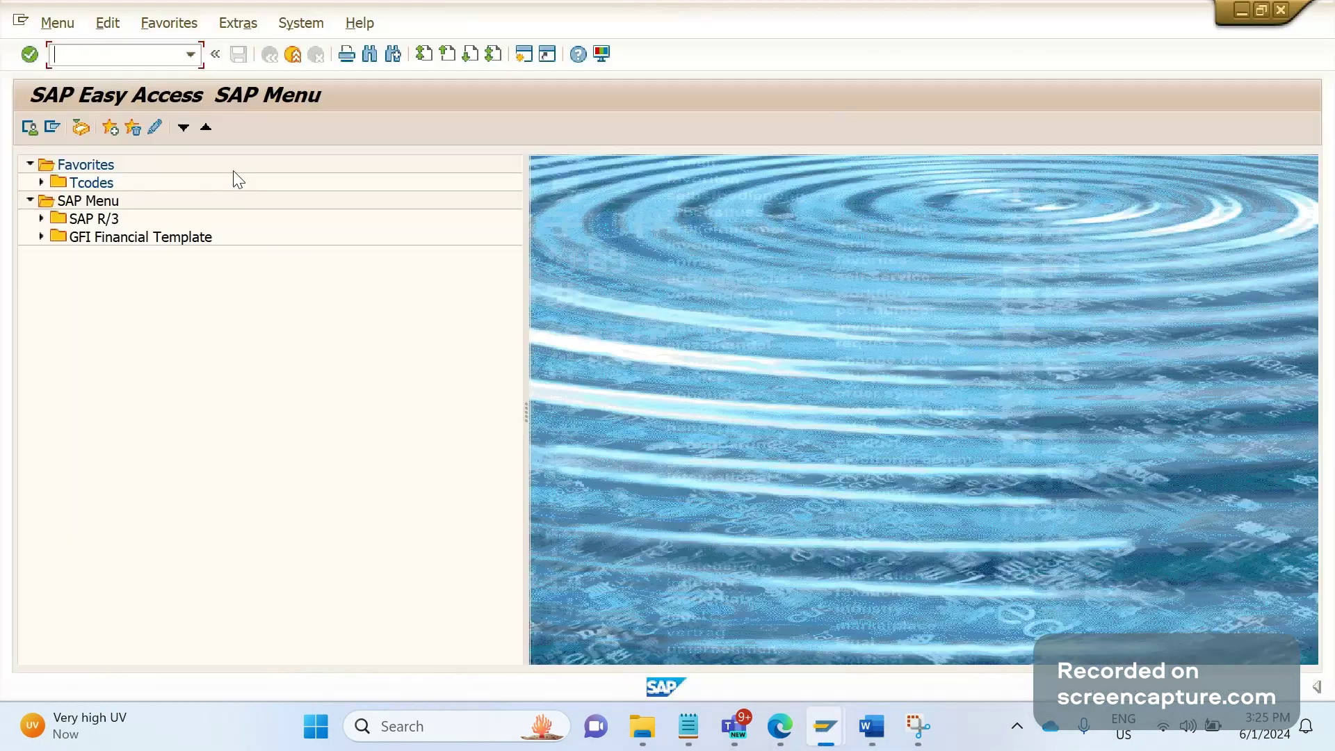
{"action": "type", "text": "VF04"}
{"action": "key", "text": "Return"}
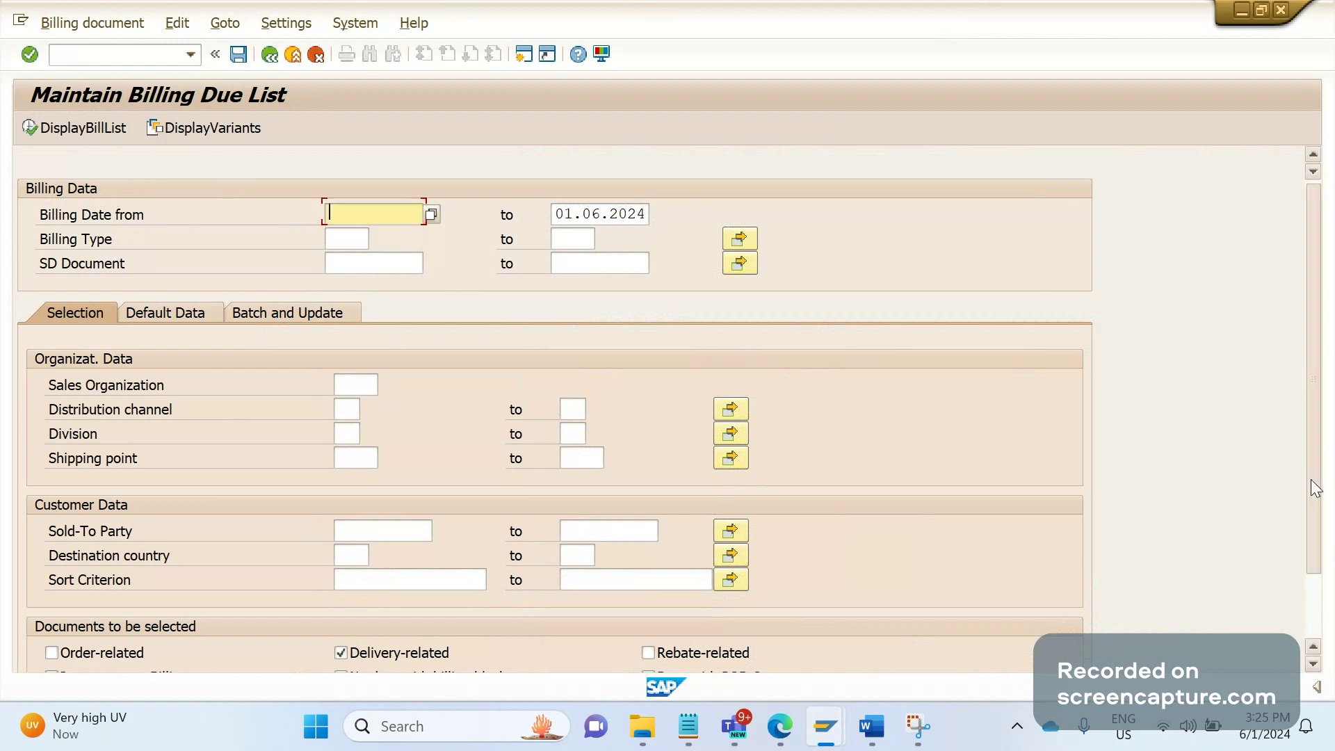
{"action": "scroll", "coordinate": [174, 566], "scroll_direction": "down", "scroll_amount": 3}
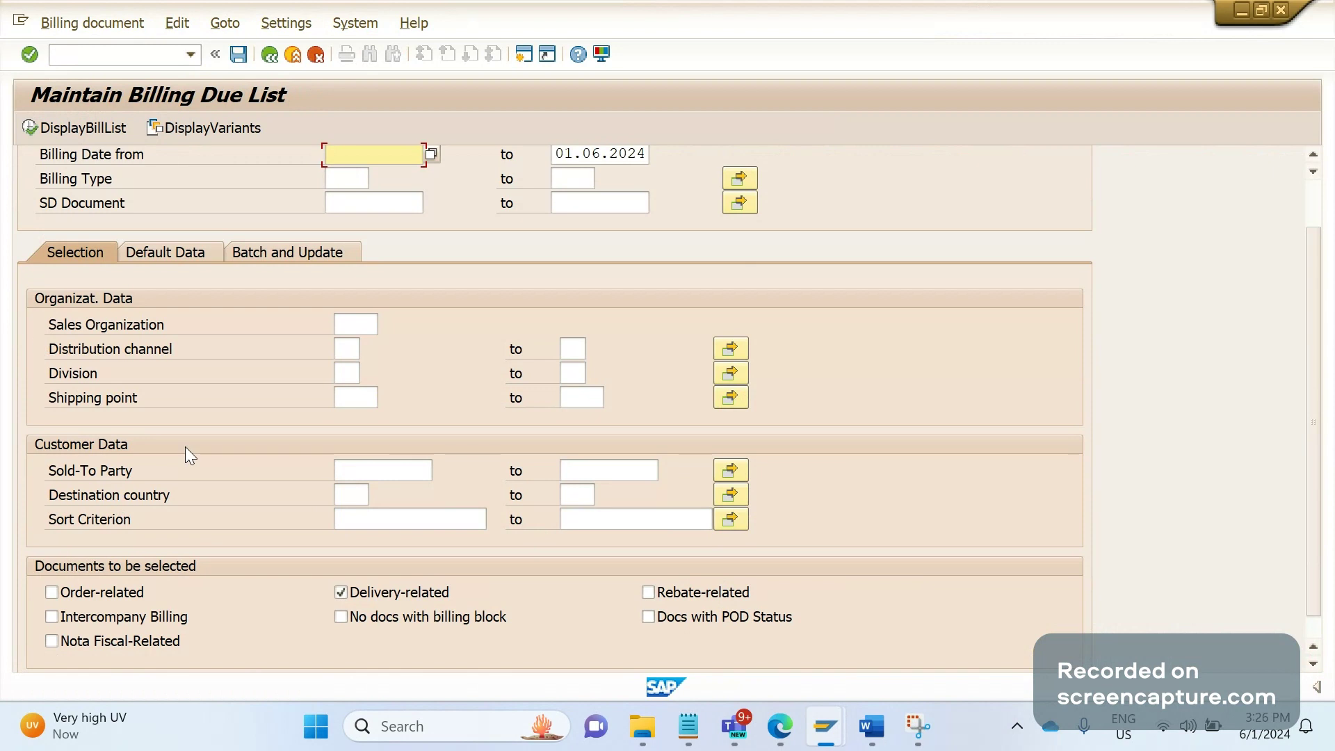
{"action": "left_click", "coordinate": [351, 469]}
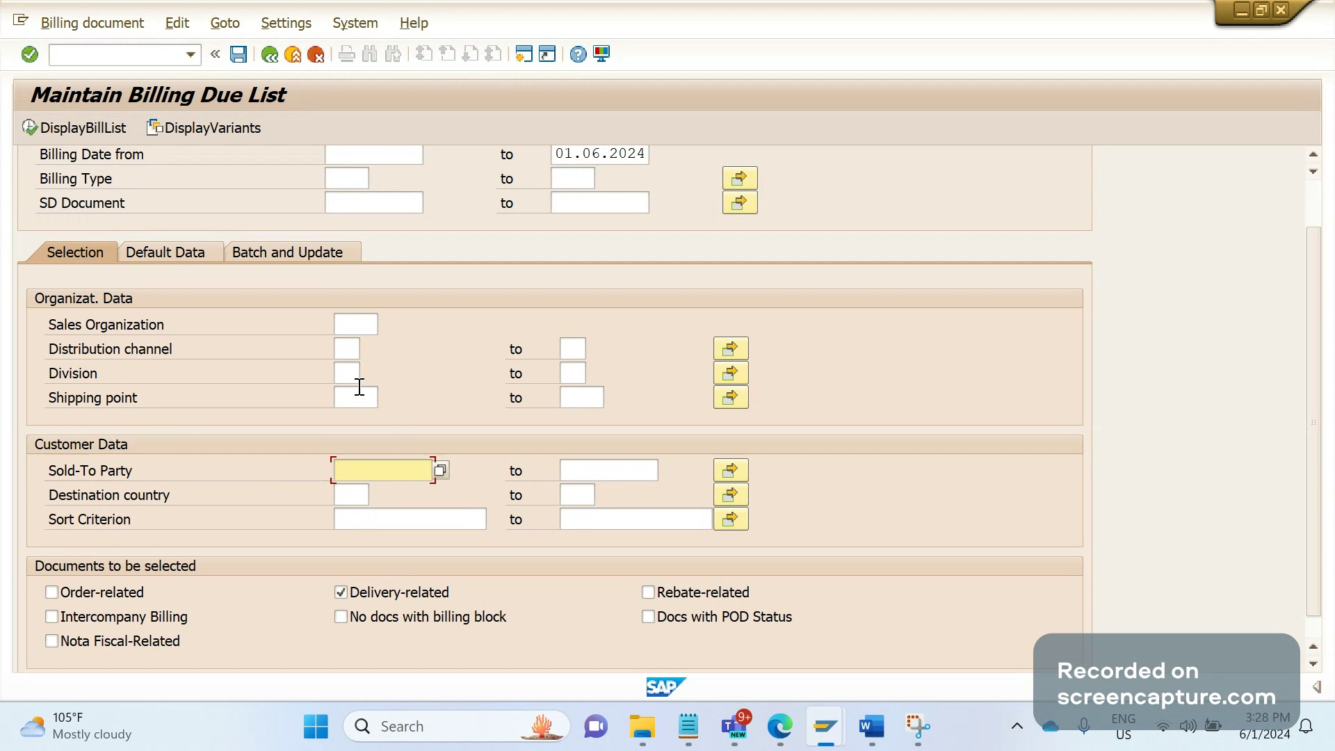
Back in the Word notes, start a new line below 'Solution:'.
{"action": "mouse_move", "coordinate": [871, 726]}
{"action": "left_click", "coordinate": [665, 598]}
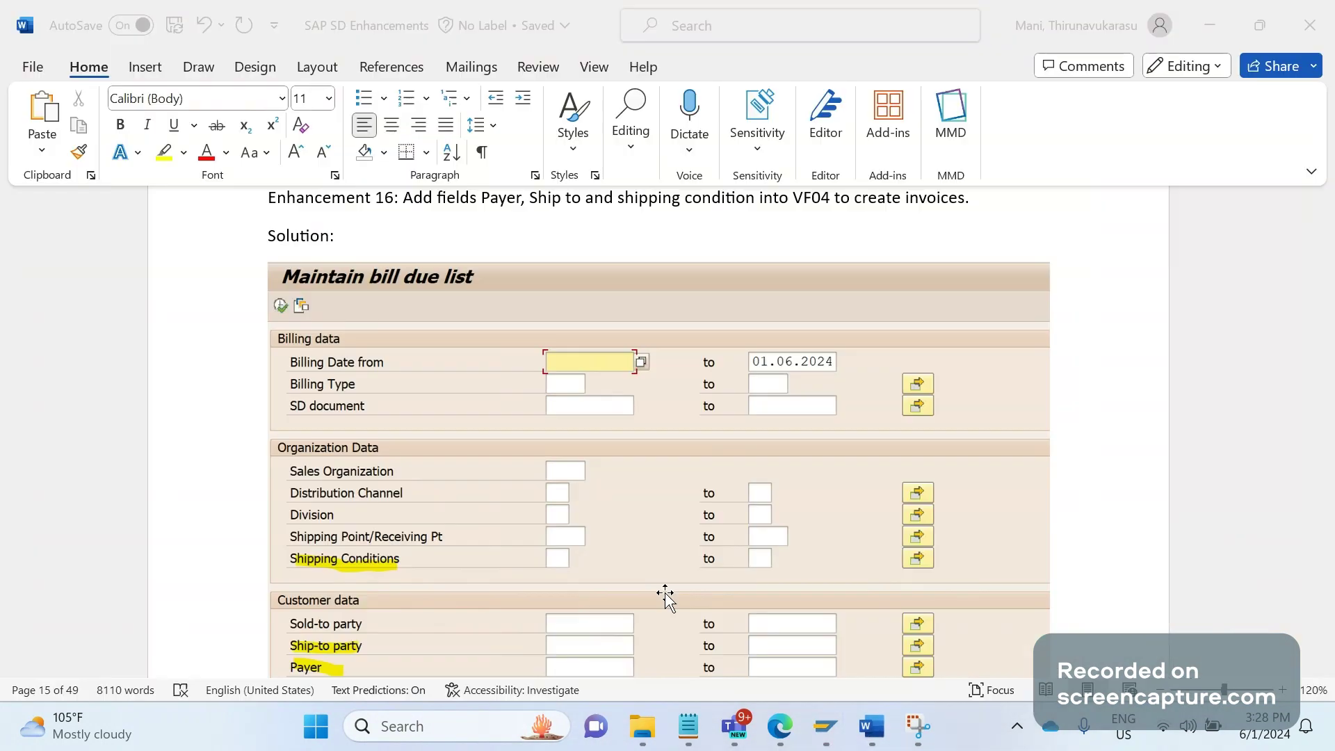
{"action": "left_click", "coordinate": [470, 243]}
{"action": "key", "text": "Return"}
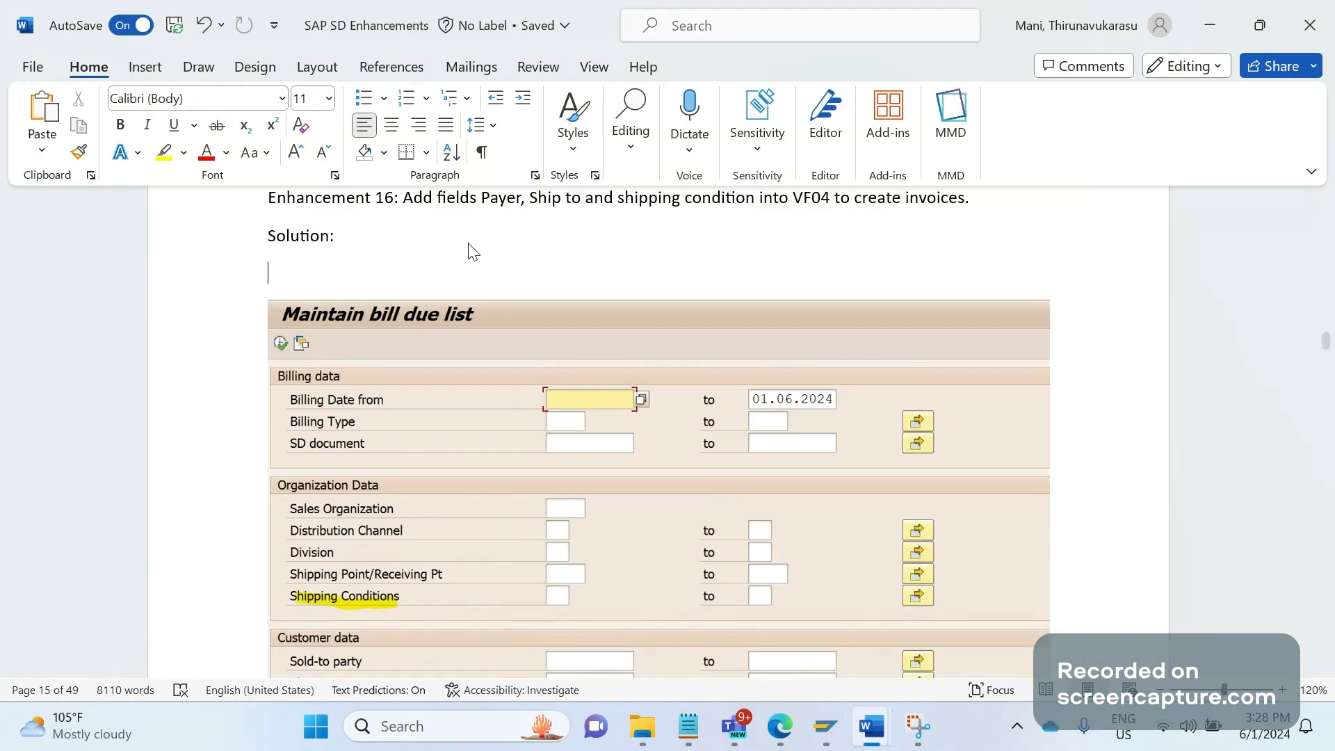
Add a bullet: 'Invoice job should run based on shipping condition, ship to party, payer'.
{"action": "type", "text": "iNVO"}
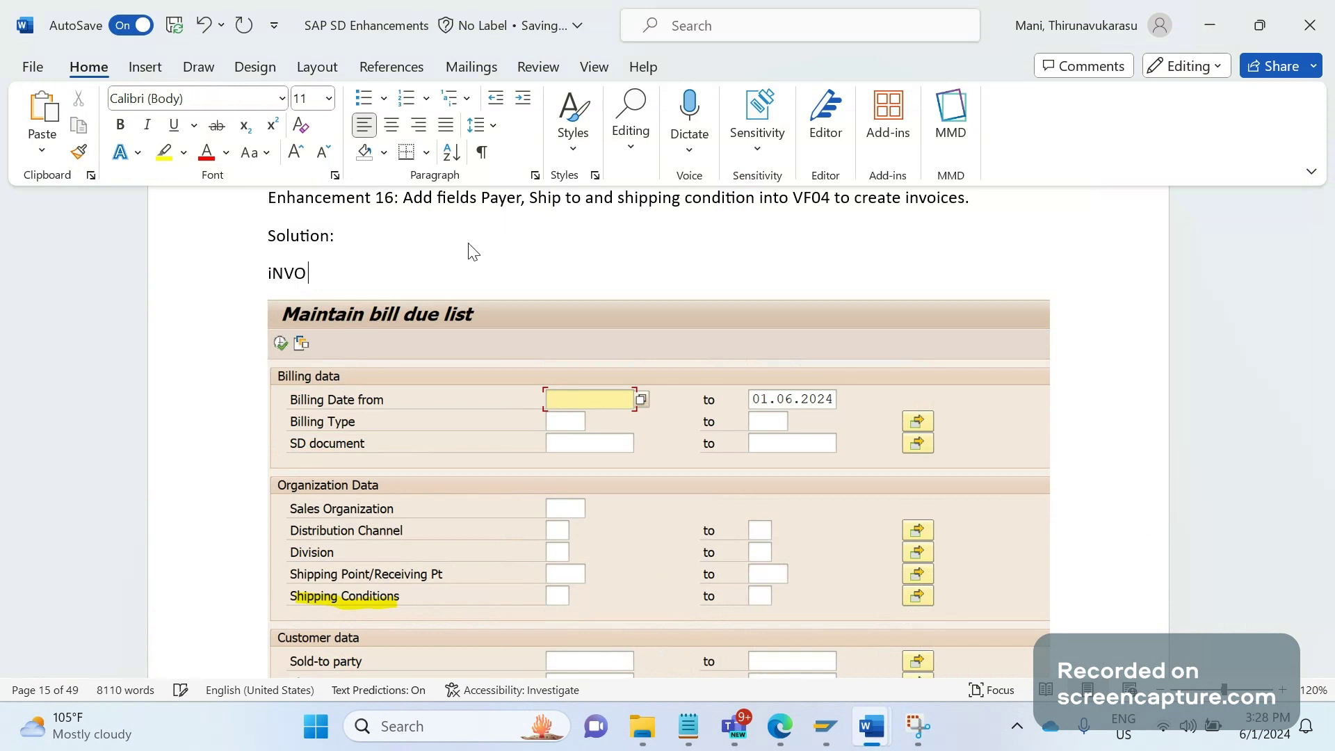
{"action": "key", "text": "BackSpace"}
{"action": "key", "text": "BackSpace"}
{"action": "key", "text": "BackSpace"}
{"action": "key", "text": "BackSpace"}
{"action": "left_click", "coordinate": [365, 95]}
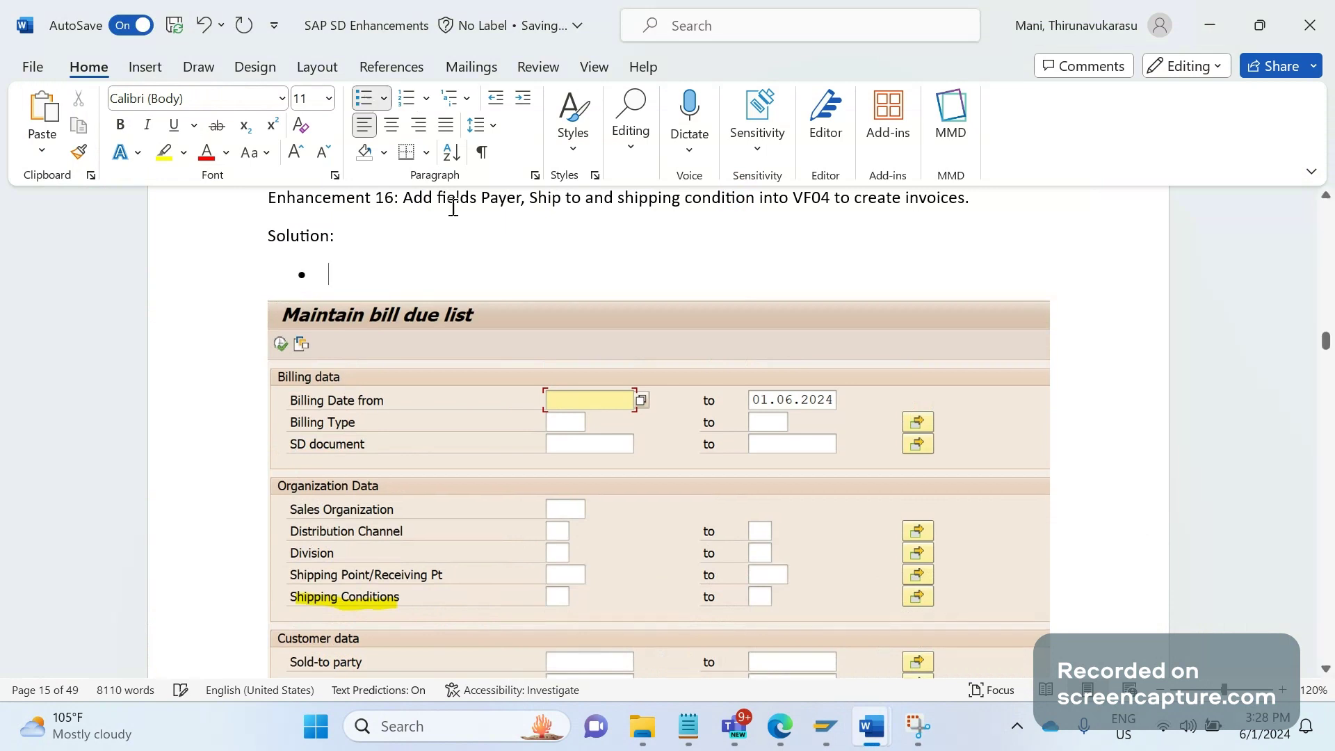
{"action": "type", "text": "Invoice jo"}
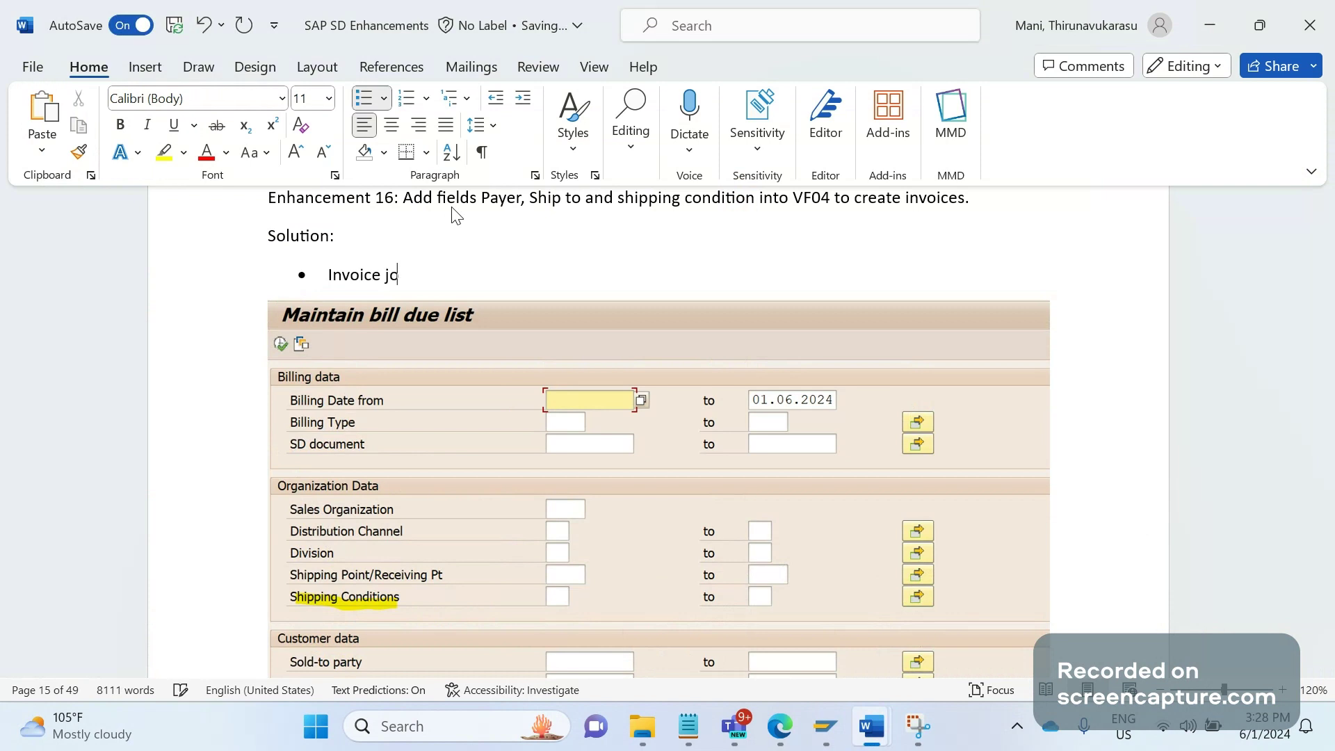
{"action": "type", "text": "b should run bas"}
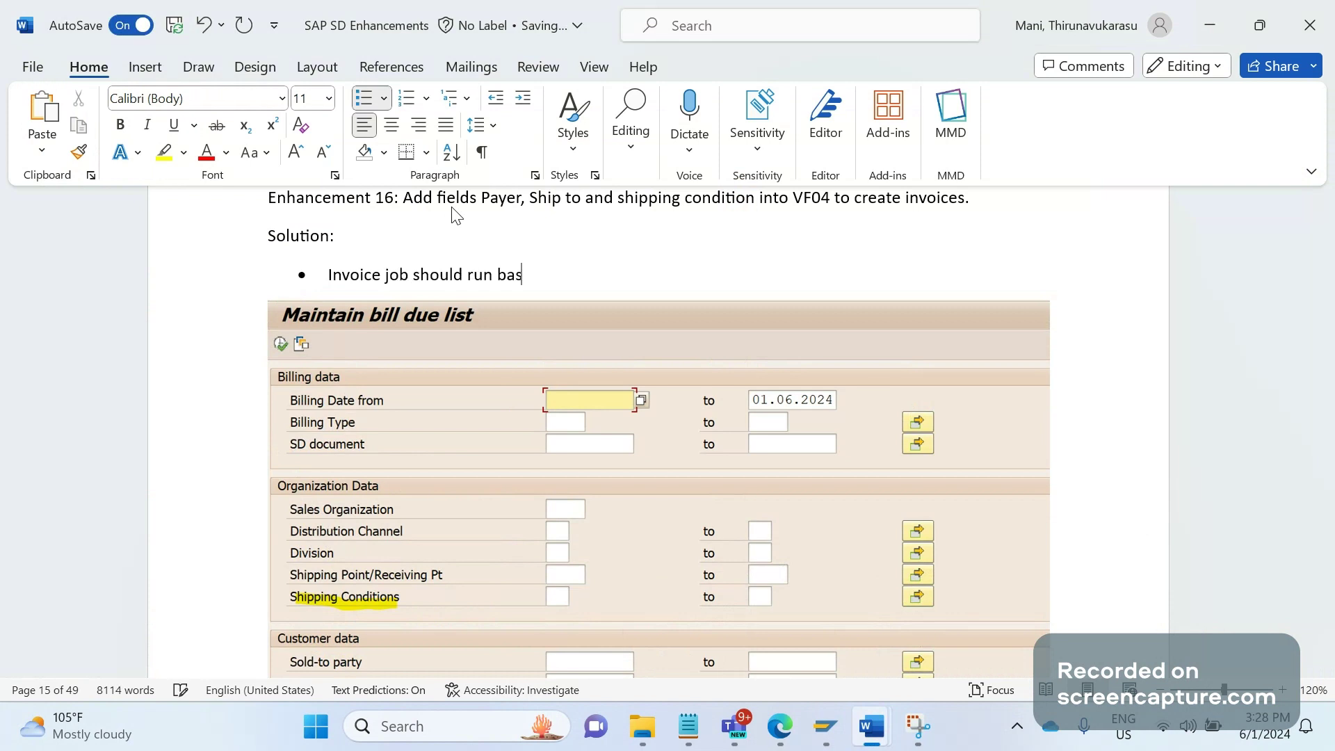
{"action": "type", "text": "ed on shipping "}
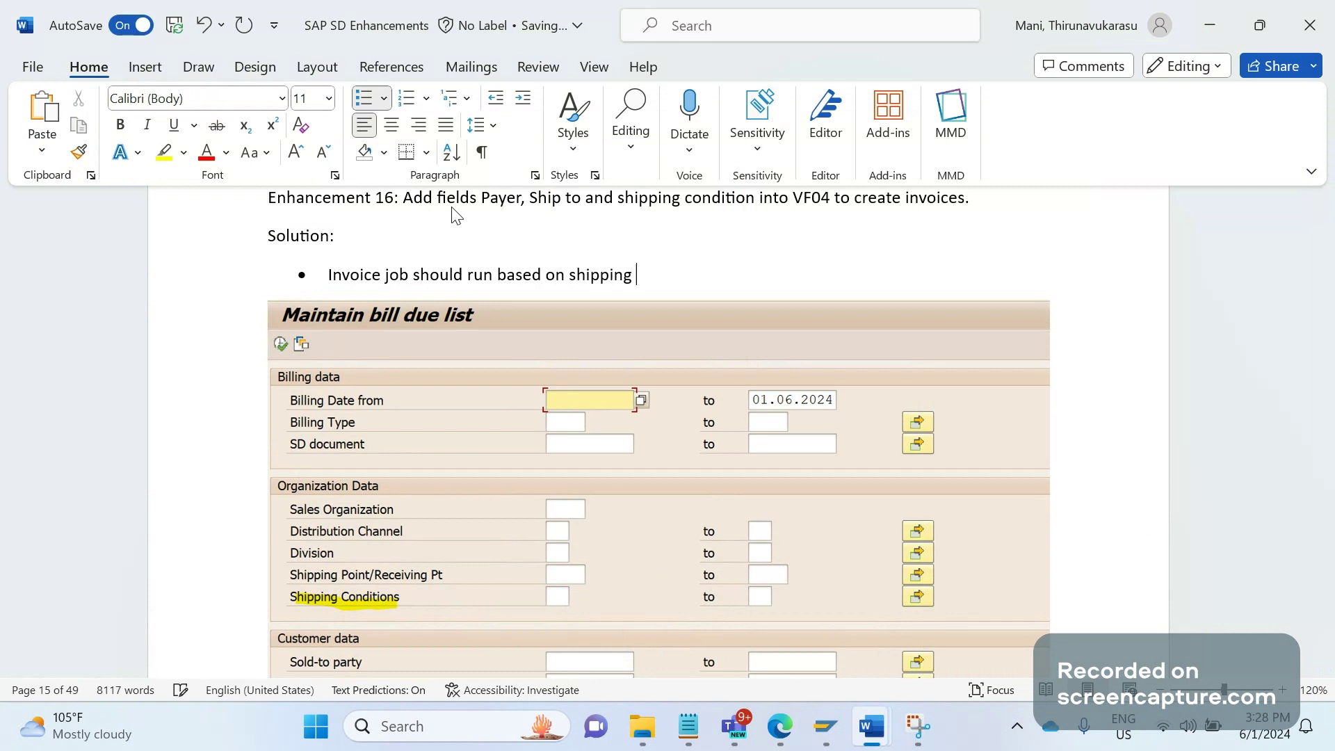
{"action": "type", "text": "condition, ship to "}
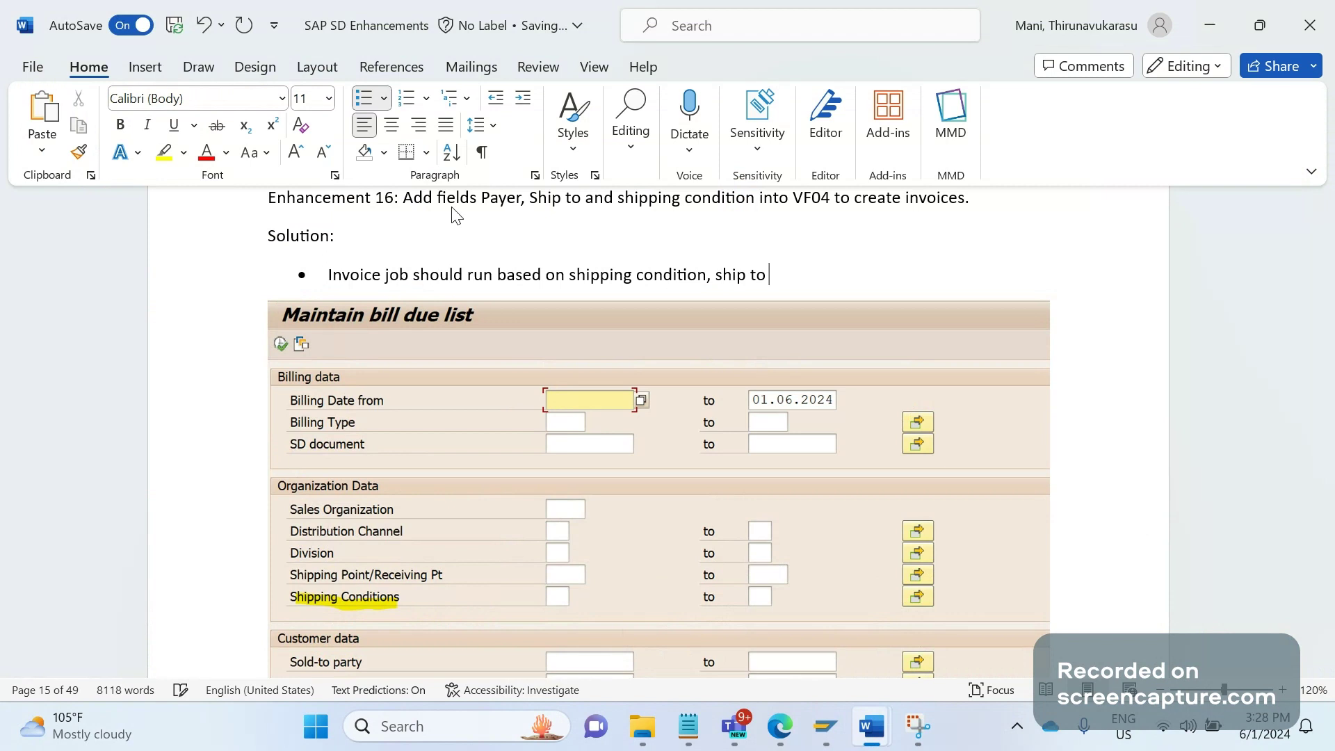
{"action": "type", "text": "party, payer"}
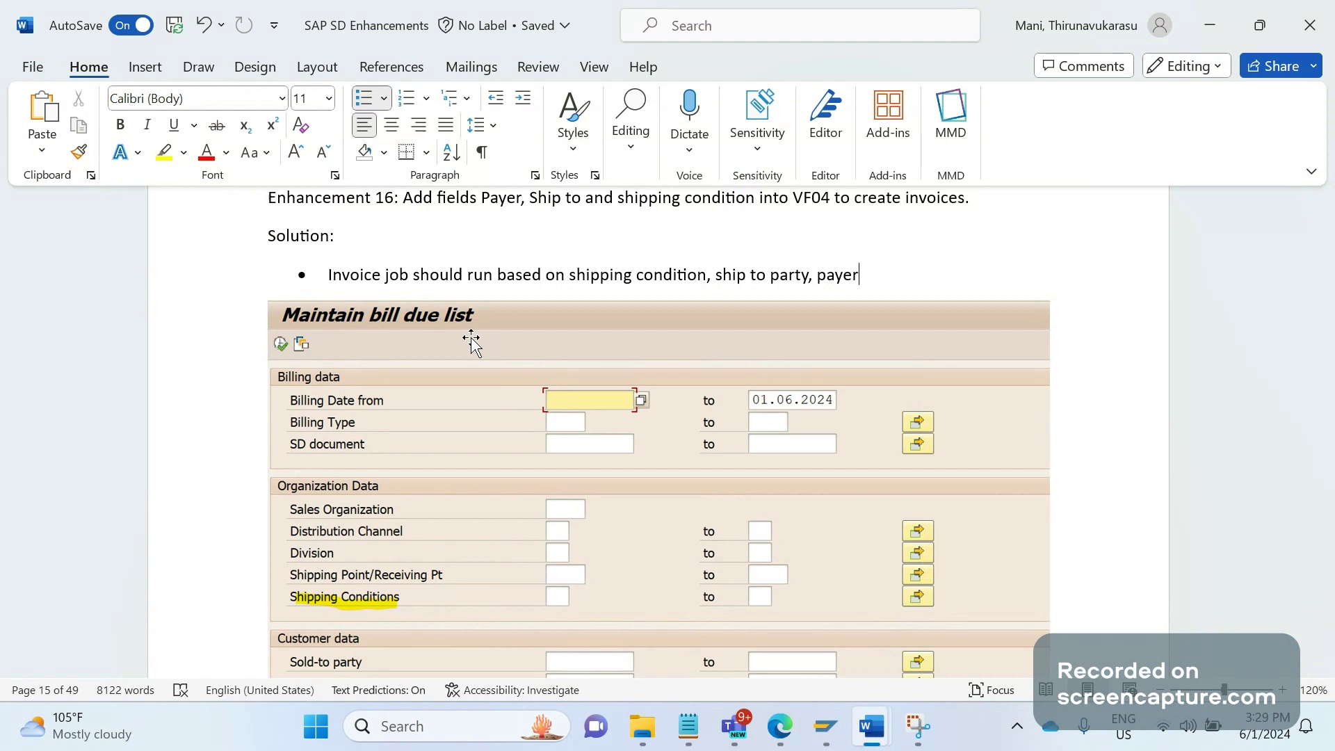
Add a second bullet: 'We are not going to modify VF04, instead will develop one new report copying this VF04'.
{"action": "key", "text": "Return"}
{"action": "type", "text": "We a"}
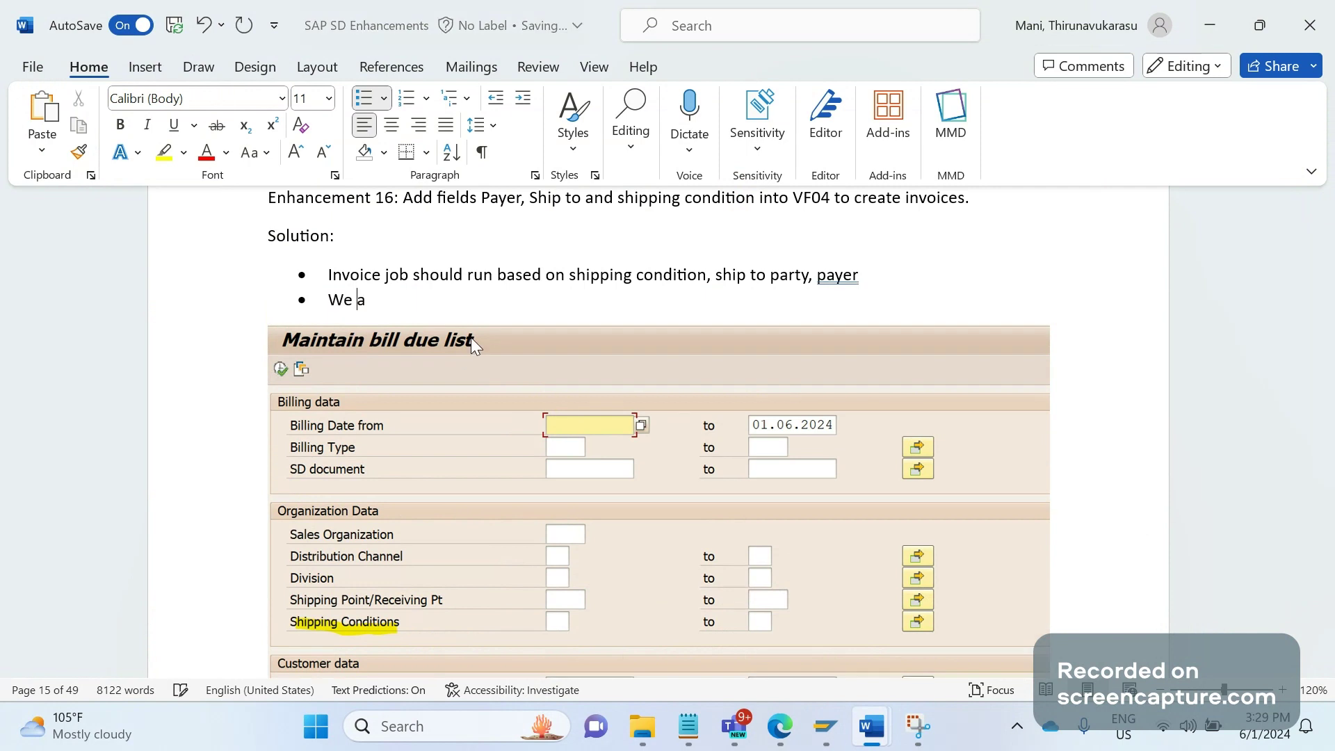
{"action": "type", "text": "re not oi"}
{"action": "key", "text": "BackSpace"}
{"action": "key", "text": "BackSpace"}
{"action": "key", "text": "BackSpace"}
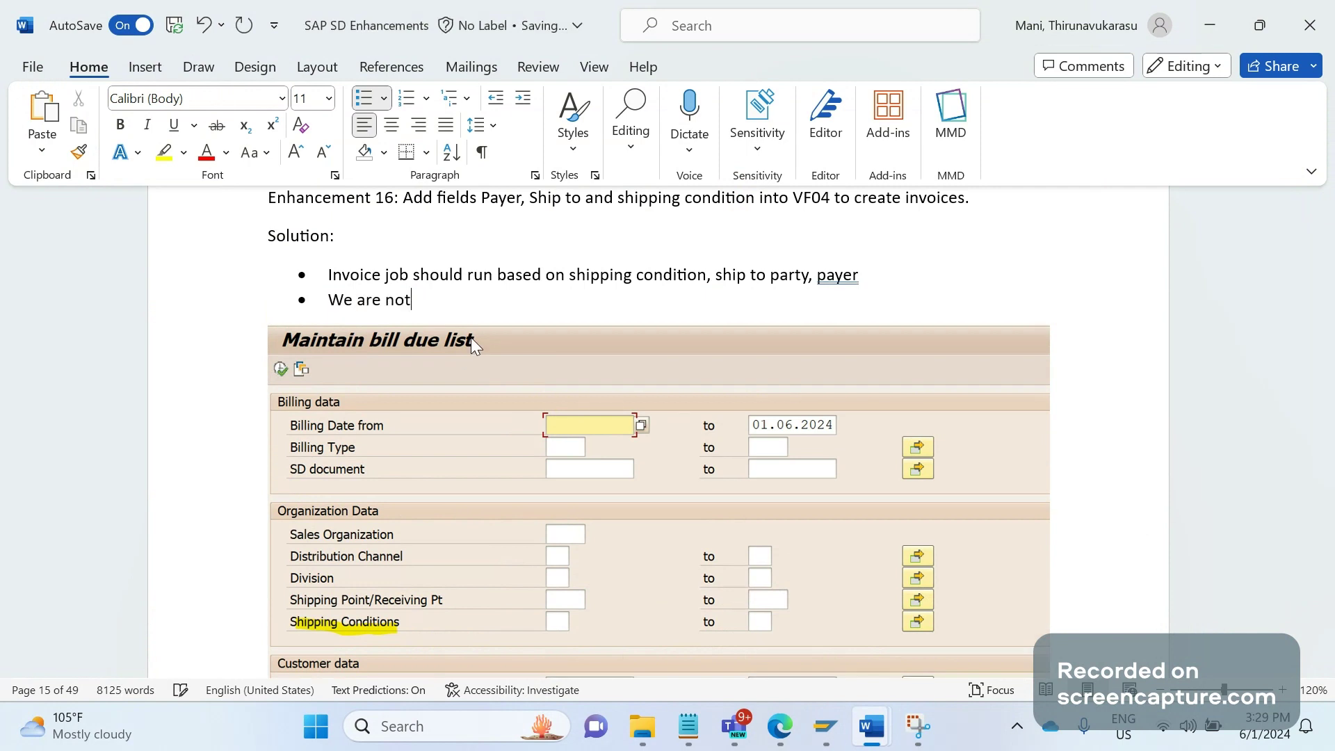
{"action": "type", "text": "going to modify VF04,"}
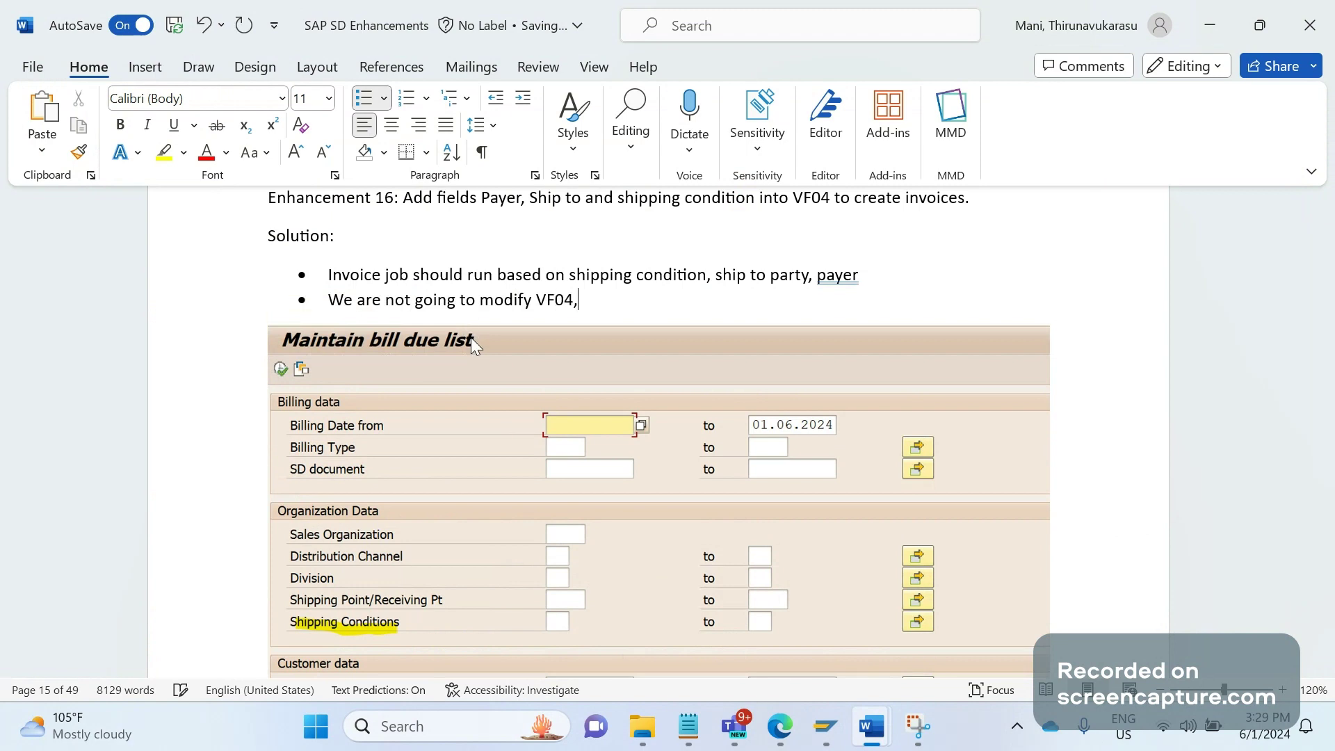
{"action": "type", "text": " instead will develp"}
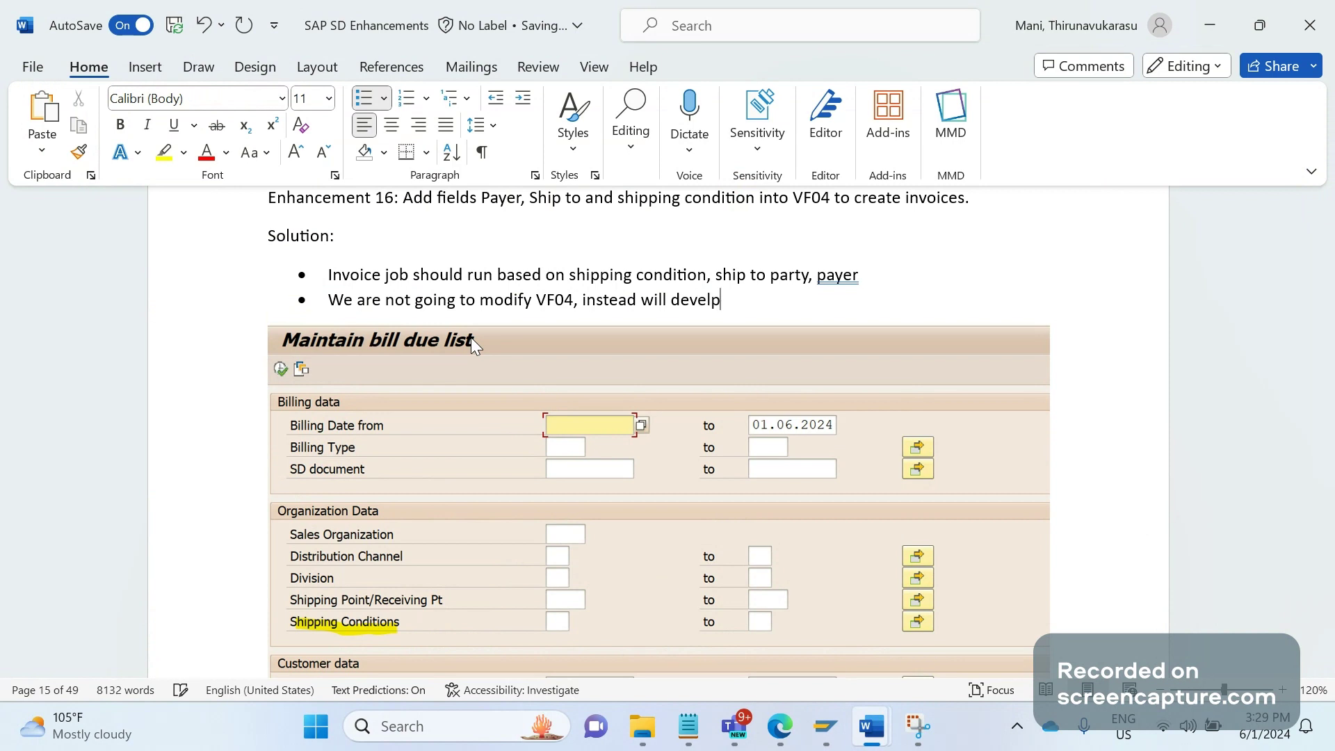
{"action": "key", "text": "BackSpace"}
{"action": "type", "text": "op one new report cor"}
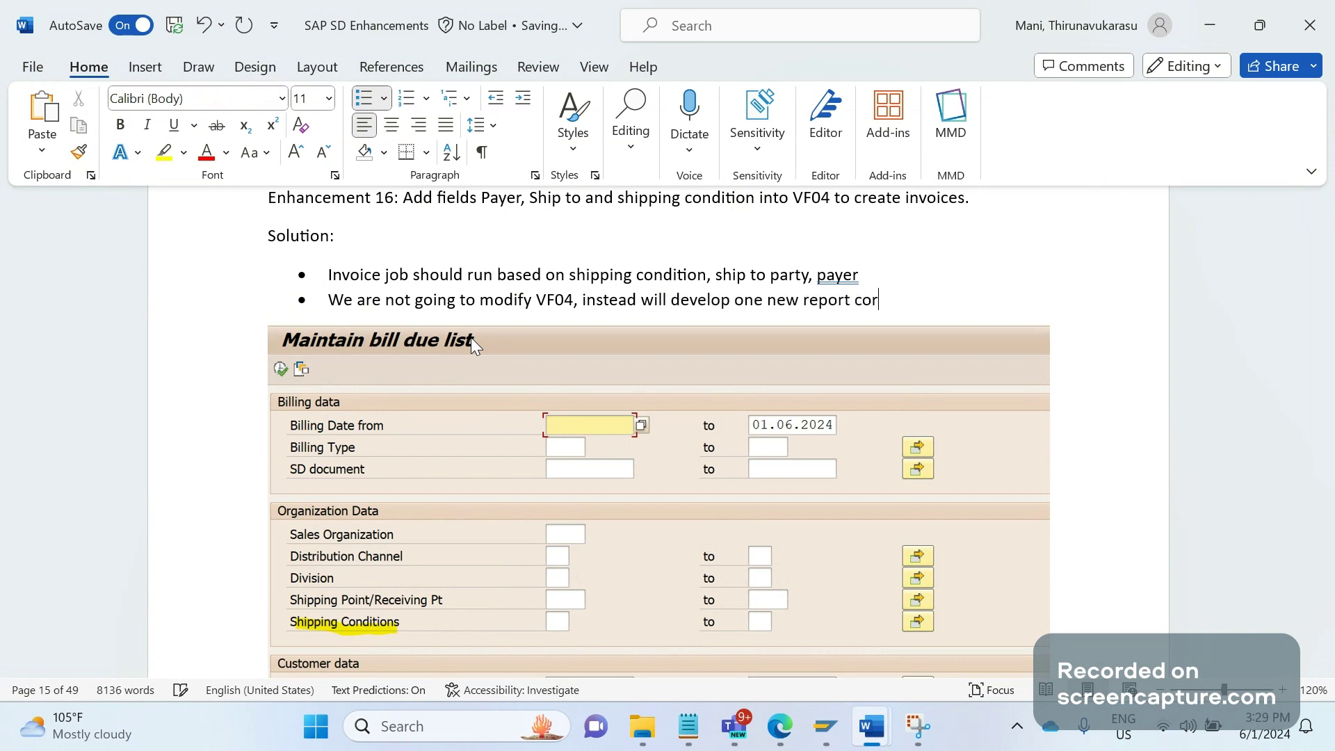
{"action": "key", "text": "BackSpace"}
{"action": "type", "text": "pying this VF04"}
{"action": "left_click", "coordinate": [826, 723]}
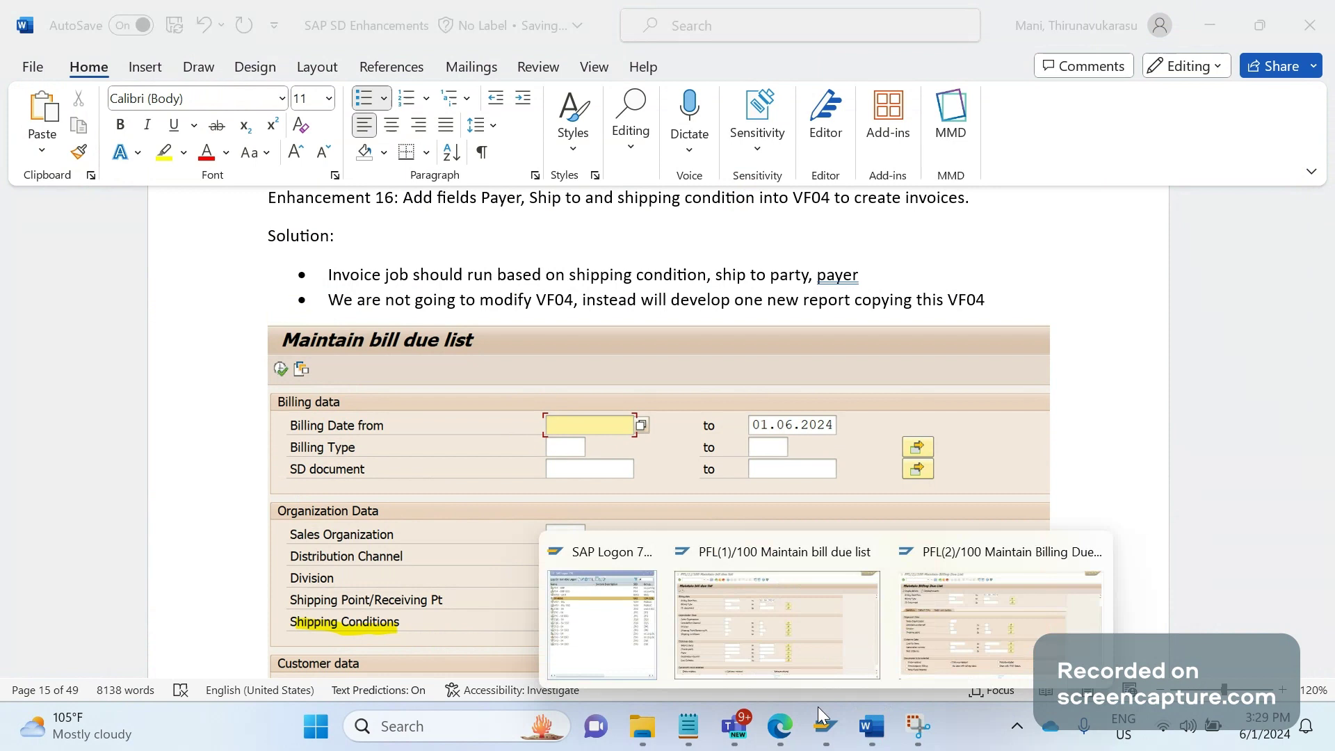
Mark the Shipping Conditions label on the custom bill due list, comparing with standard VF04.
{"action": "left_click", "coordinate": [838, 616]}
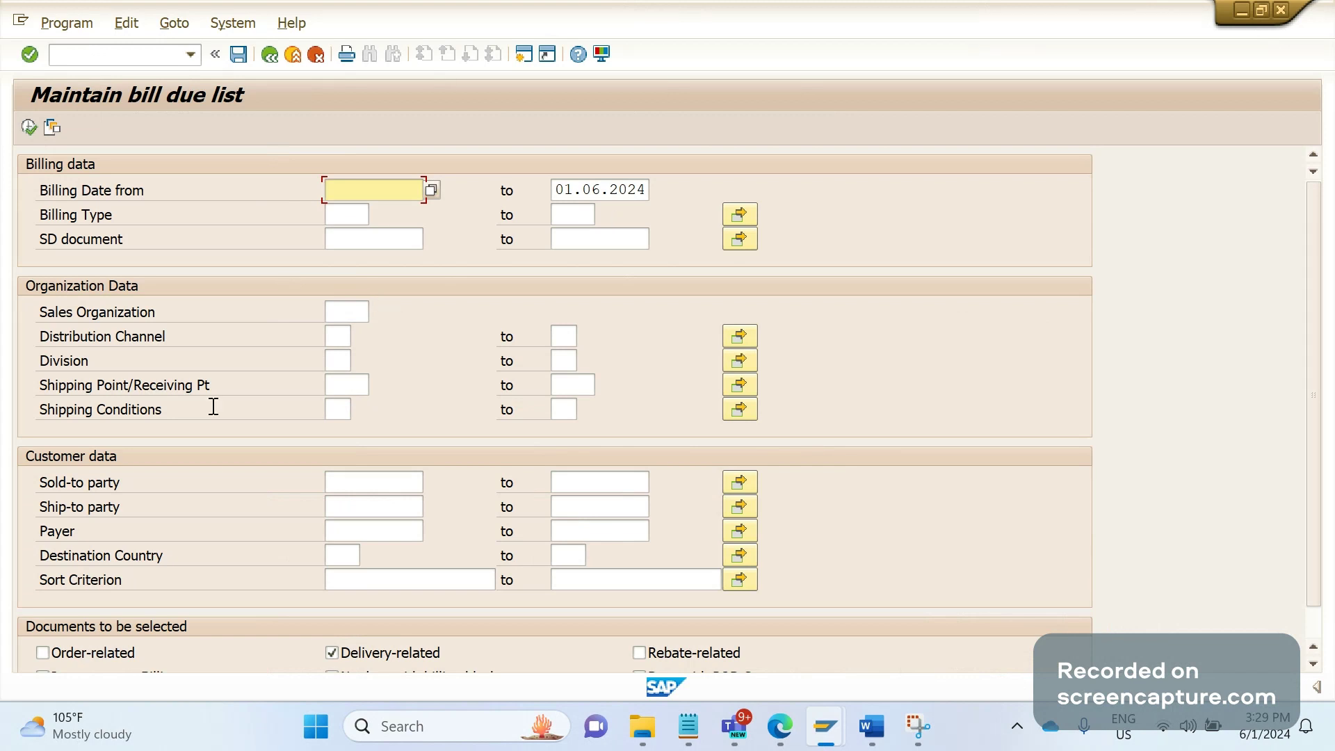
{"action": "left_click_drag", "start_coordinate": [43, 413], "coordinate": [155, 406]}
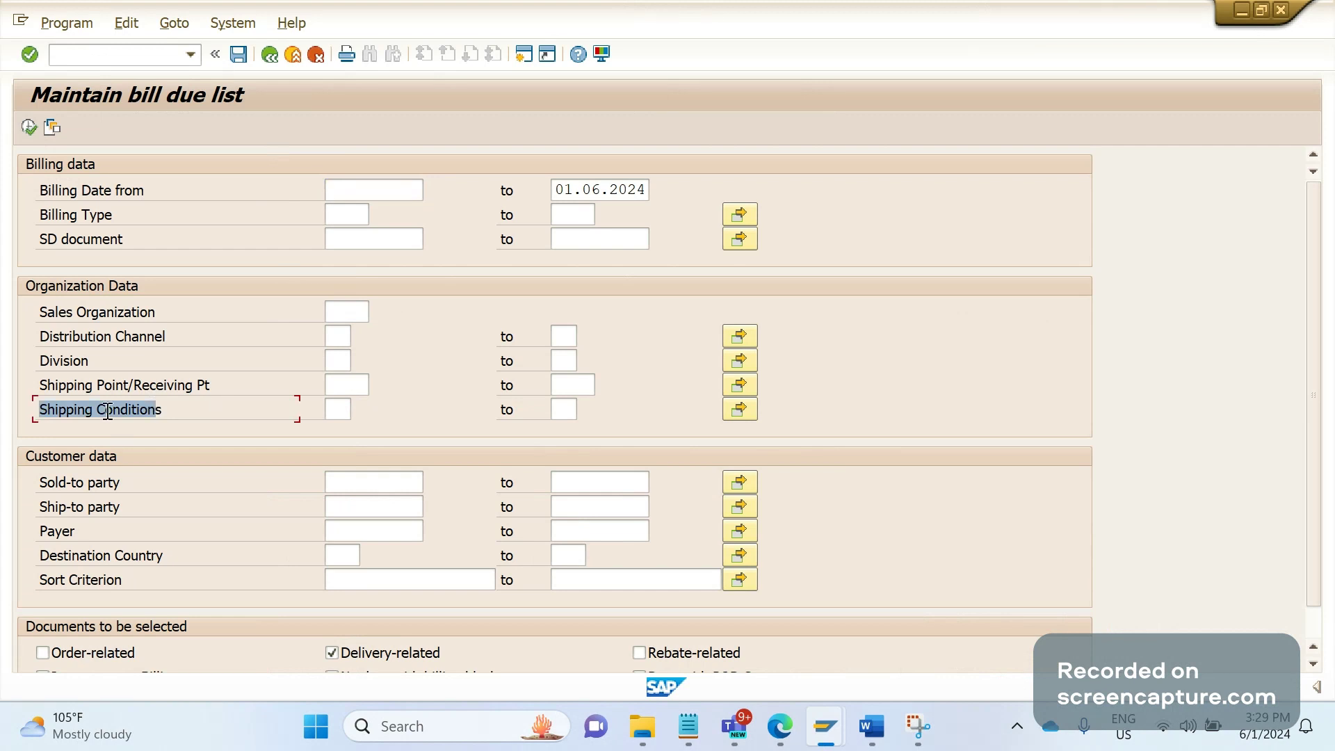
{"action": "mouse_move", "coordinate": [825, 725]}
{"action": "left_click", "coordinate": [983, 600]}
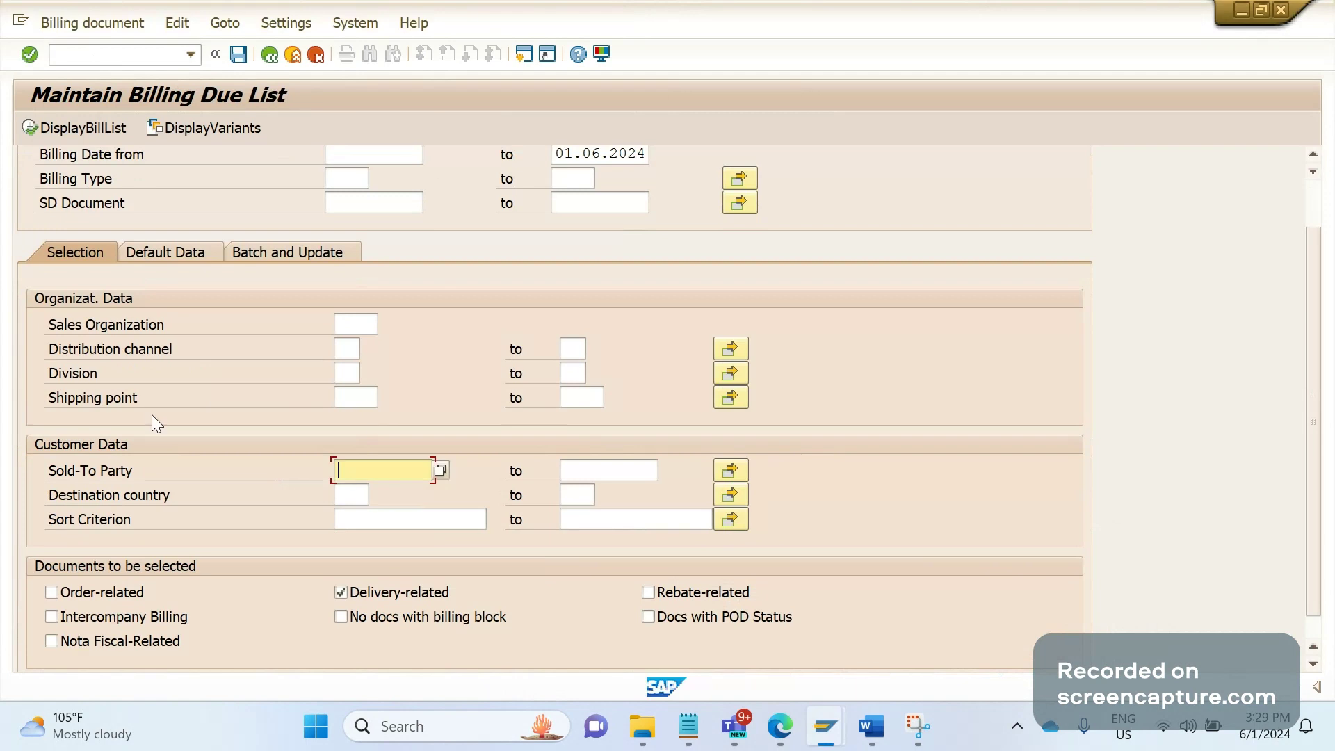
{"action": "key", "text": "alt+Tab"}
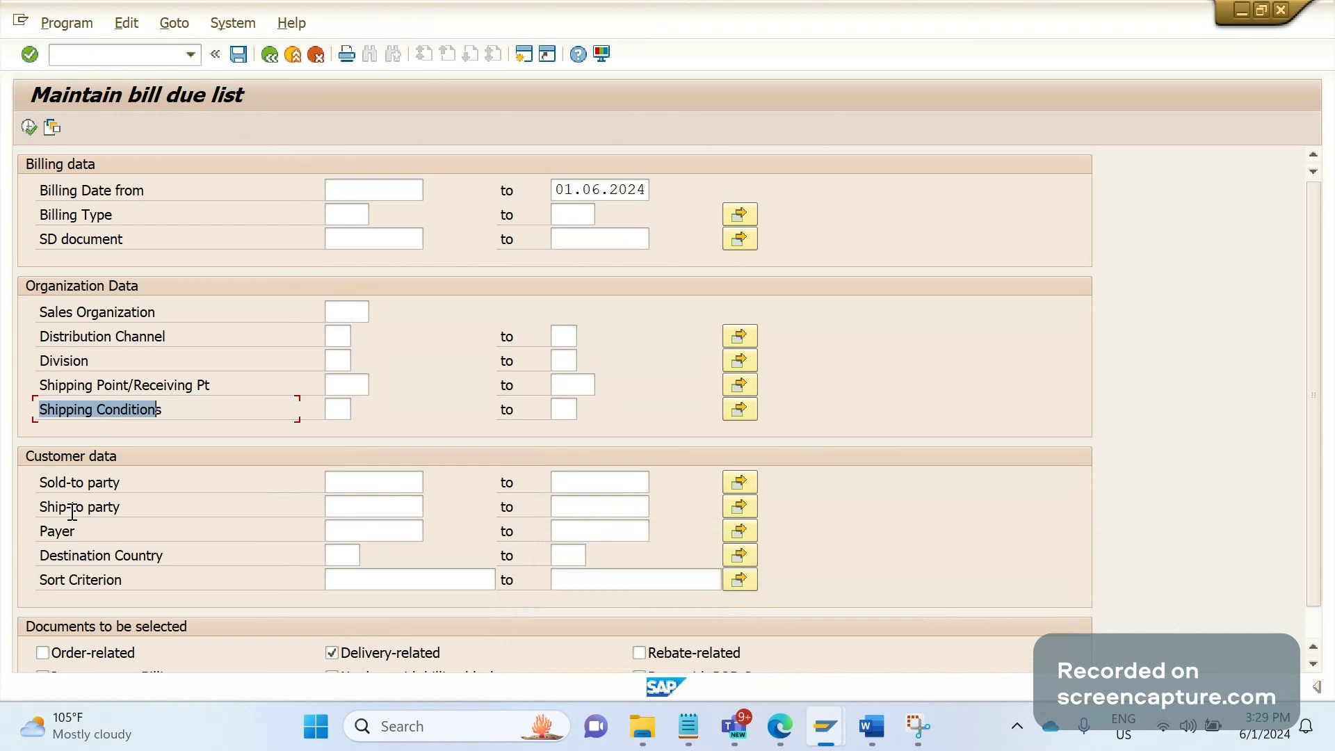
Mark the Ship-to party and Payer fields and inputs, then return to the Word notes.
{"action": "left_click", "coordinate": [42, 507]}
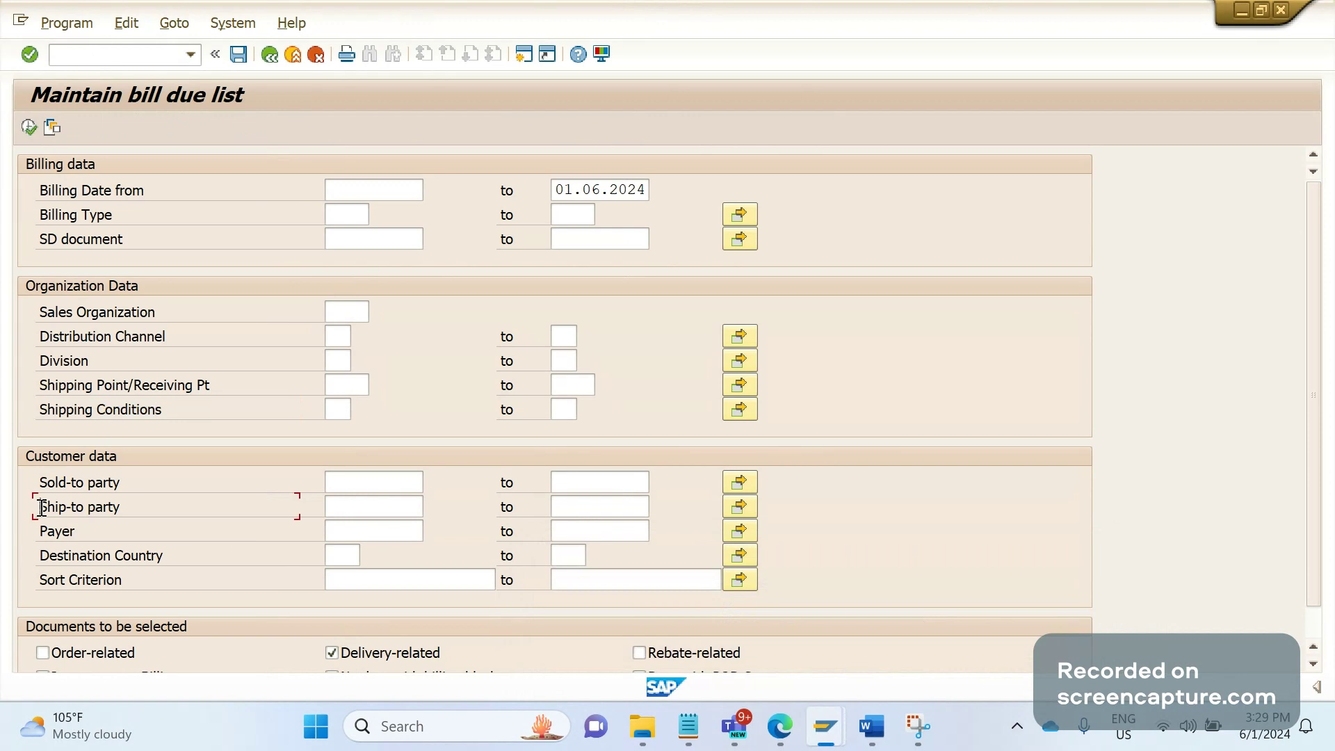
{"action": "left_click_drag", "start_coordinate": [42, 507], "coordinate": [69, 527]}
{"action": "double_click", "coordinate": [88, 529]}
{"action": "left_click", "coordinate": [338, 410]}
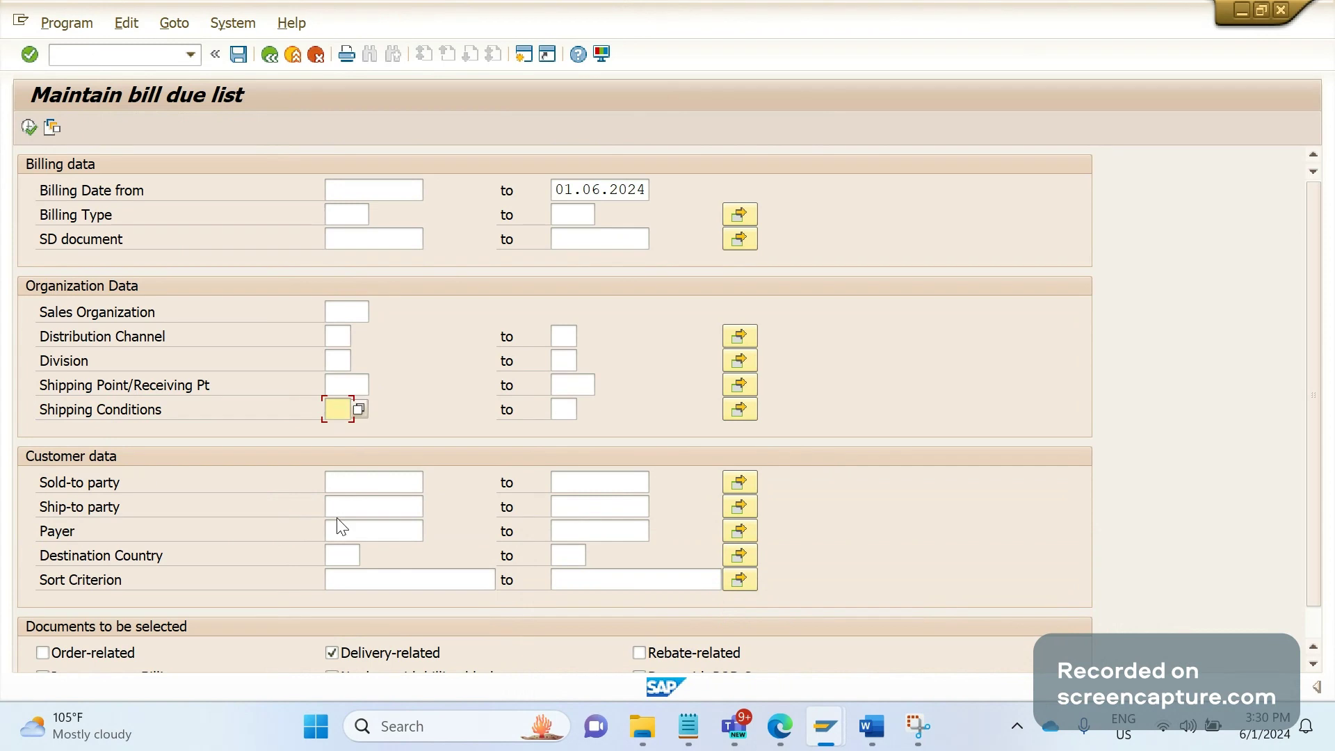
{"action": "left_click", "coordinate": [331, 535]}
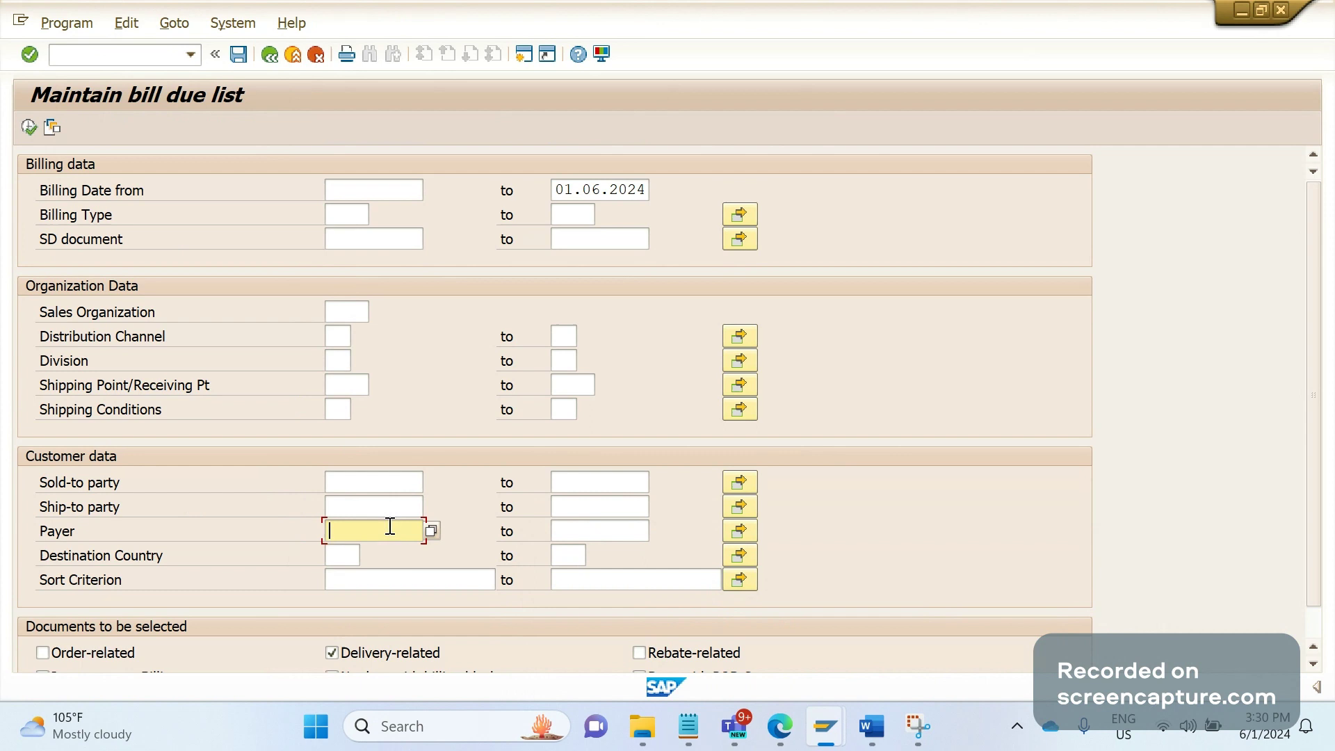
{"action": "key", "text": "alt+Tab"}
{"action": "key", "text": "alt+Tab"}
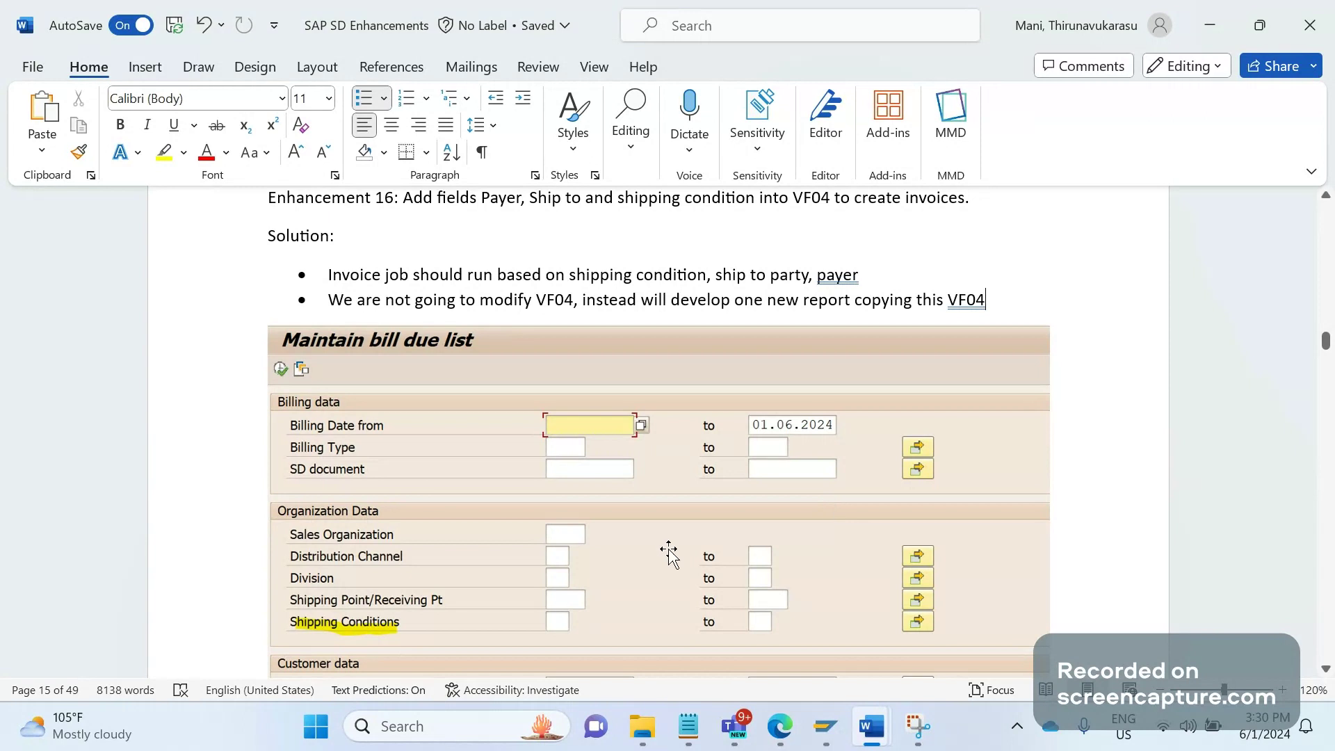
{"action": "scroll", "coordinate": [1303, 662], "scroll_direction": "down", "scroll_amount": 1}
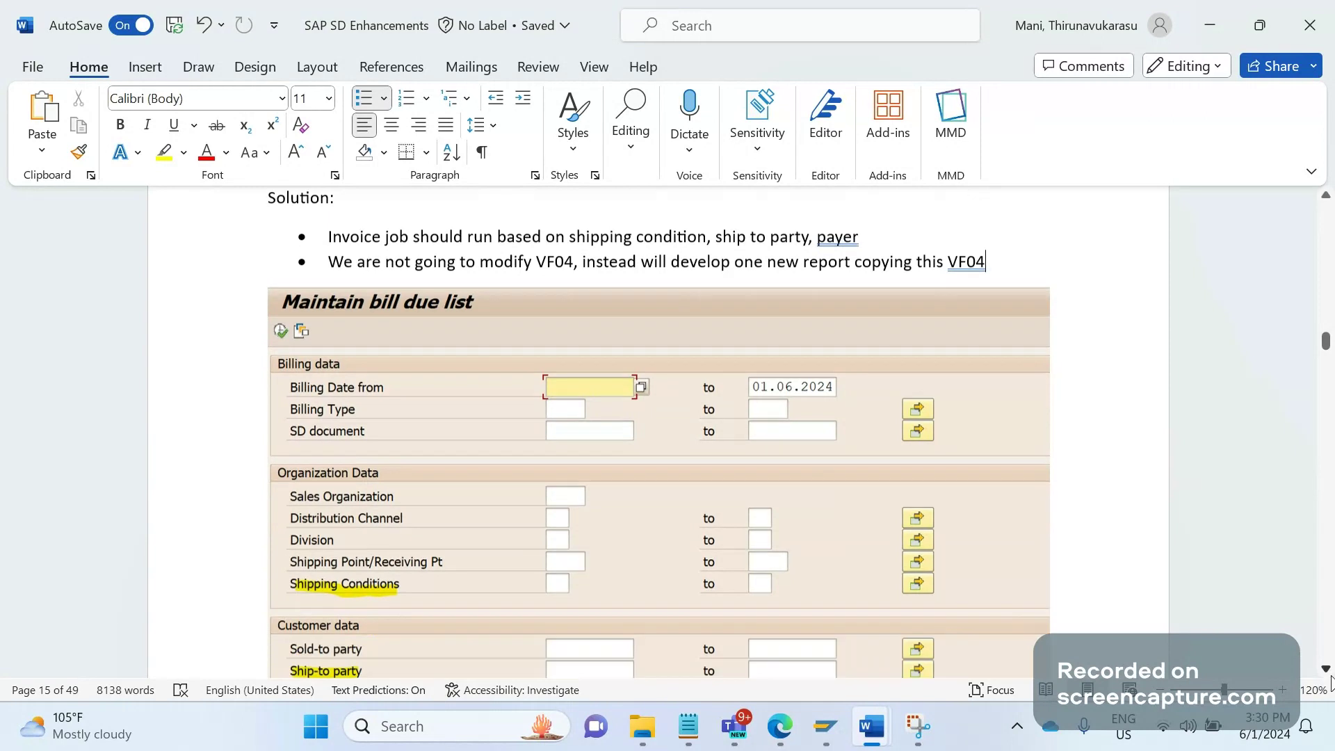
{"action": "scroll", "coordinate": [1329, 683], "scroll_direction": "down", "scroll_amount": 1}
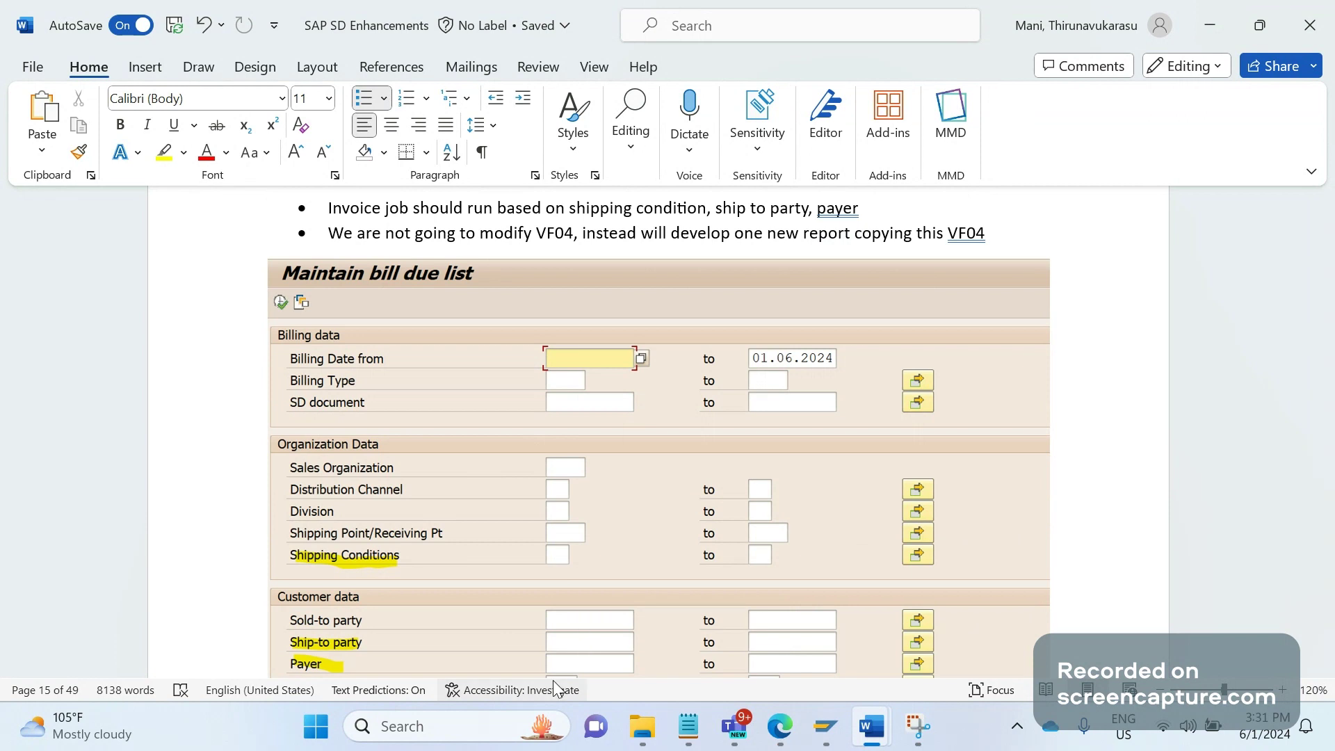
Scroll past the screenshot down to the page 19 ABAP SELECT code.
{"action": "left_click", "coordinate": [581, 411]}
{"action": "scroll", "coordinate": [581, 409], "scroll_direction": "down", "scroll_amount": 10}
{"action": "left_click", "coordinate": [580, 408]}
{"action": "scroll", "coordinate": [581, 409], "scroll_direction": "down", "scroll_amount": 5}
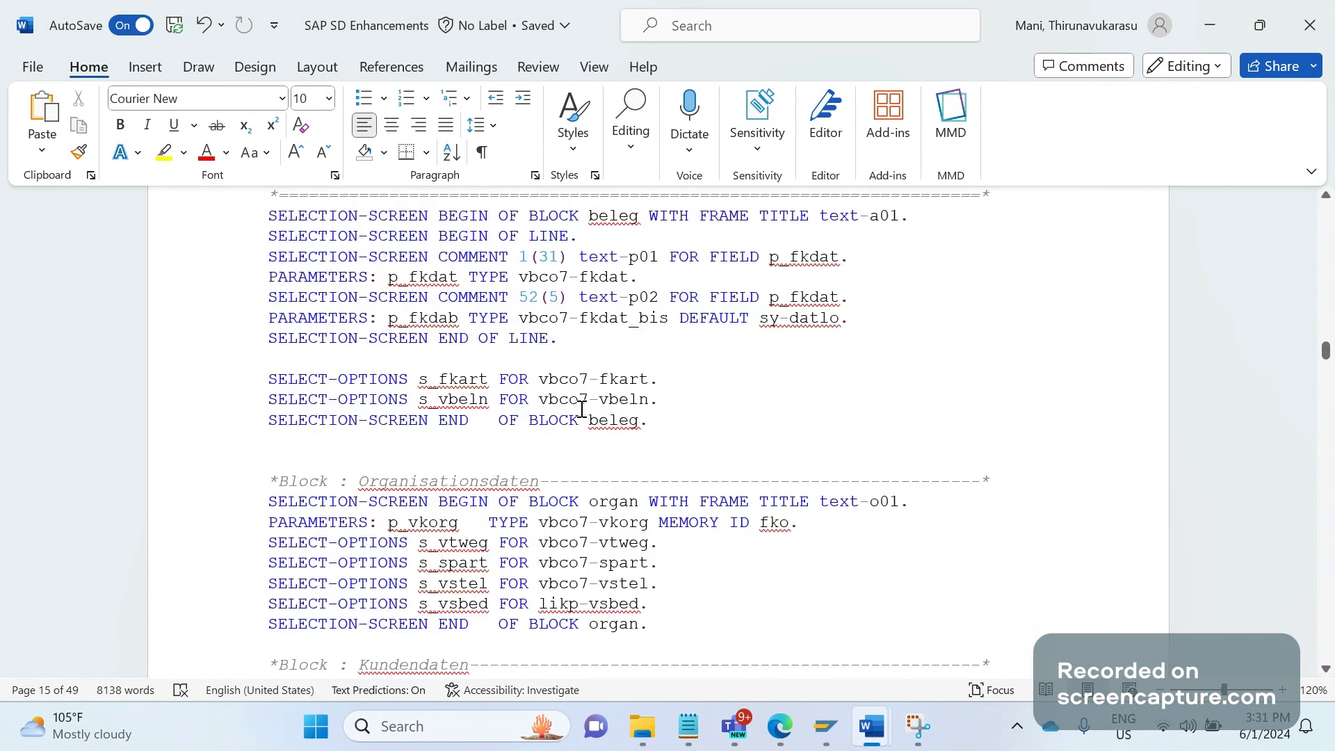
{"action": "scroll", "coordinate": [581, 409], "scroll_direction": "down", "scroll_amount": 15}
{"action": "scroll", "coordinate": [582, 410], "scroll_direction": "down", "scroll_amount": 10}
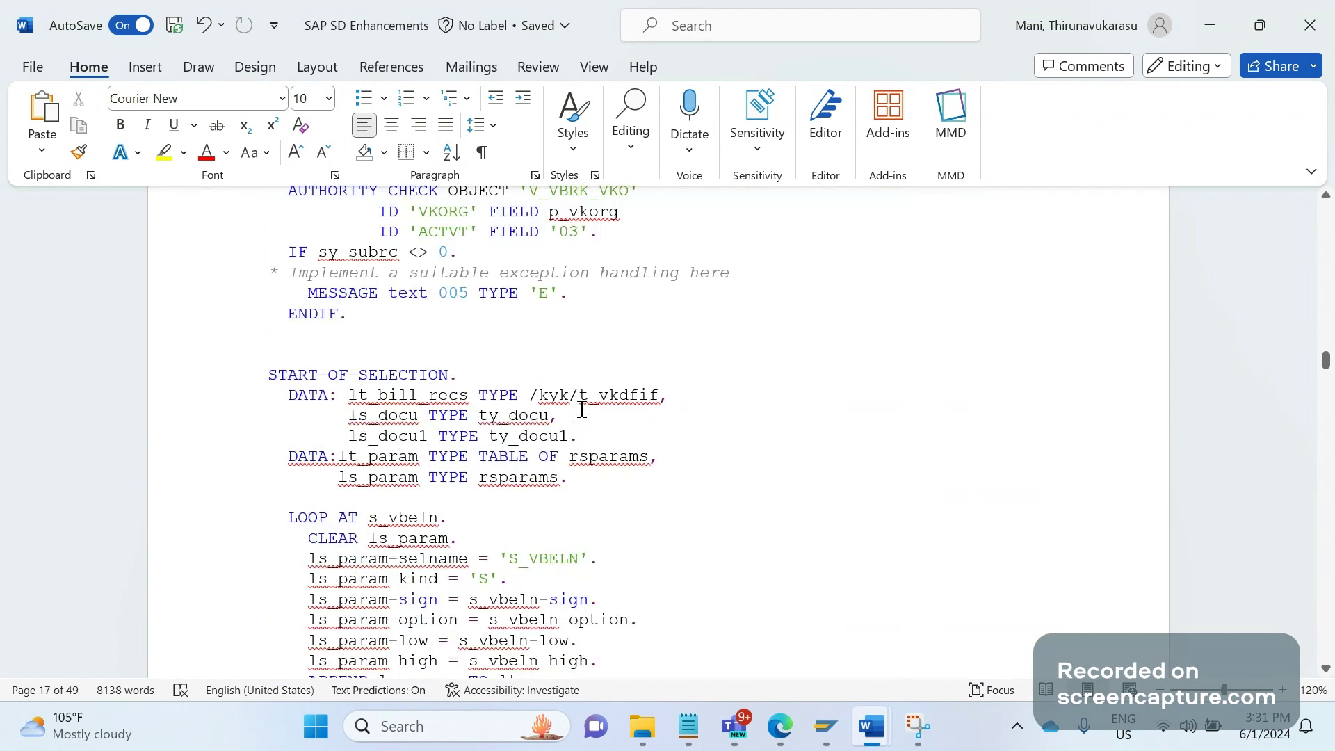
{"action": "scroll", "coordinate": [582, 410], "scroll_direction": "down", "scroll_amount": 10}
{"action": "scroll", "coordinate": [581, 410], "scroll_direction": "down", "scroll_amount": 10}
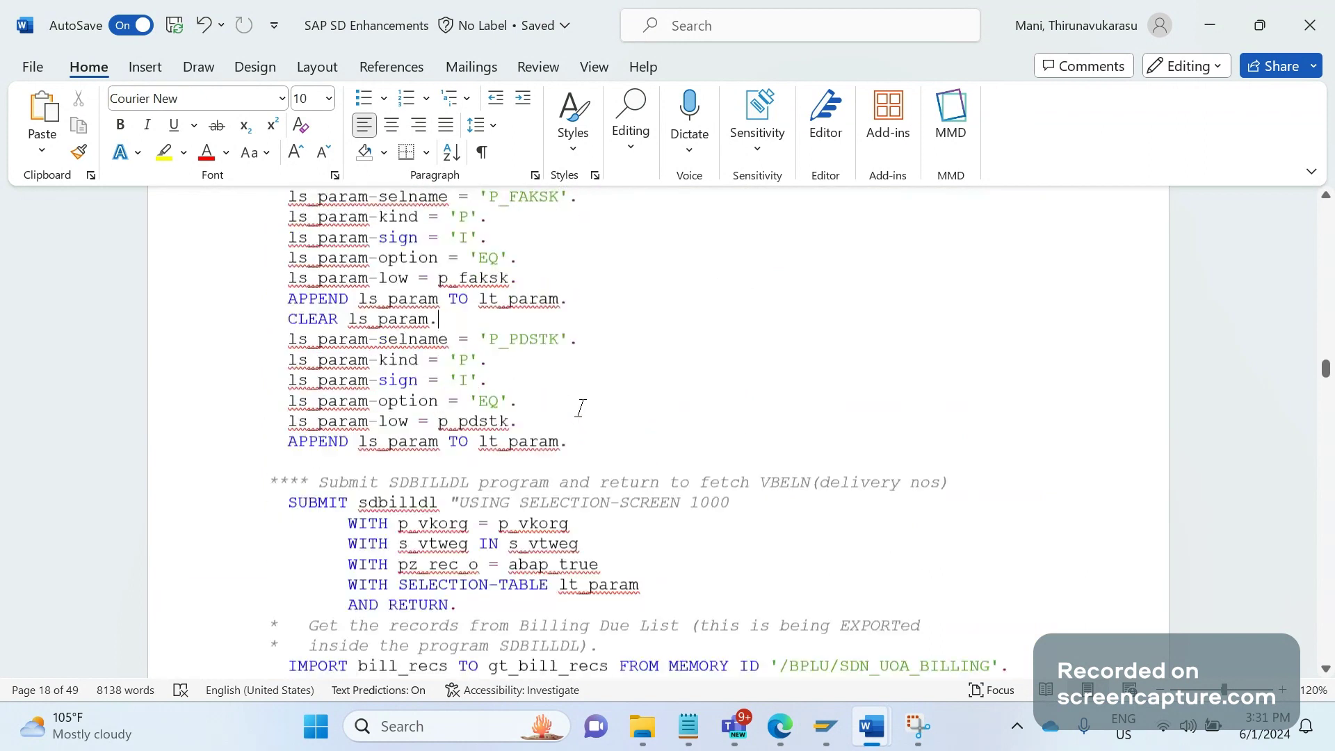
{"action": "scroll", "coordinate": [580, 409], "scroll_direction": "down", "scroll_amount": 6}
{"action": "scroll", "coordinate": [581, 409], "scroll_direction": "down", "scroll_amount": 6}
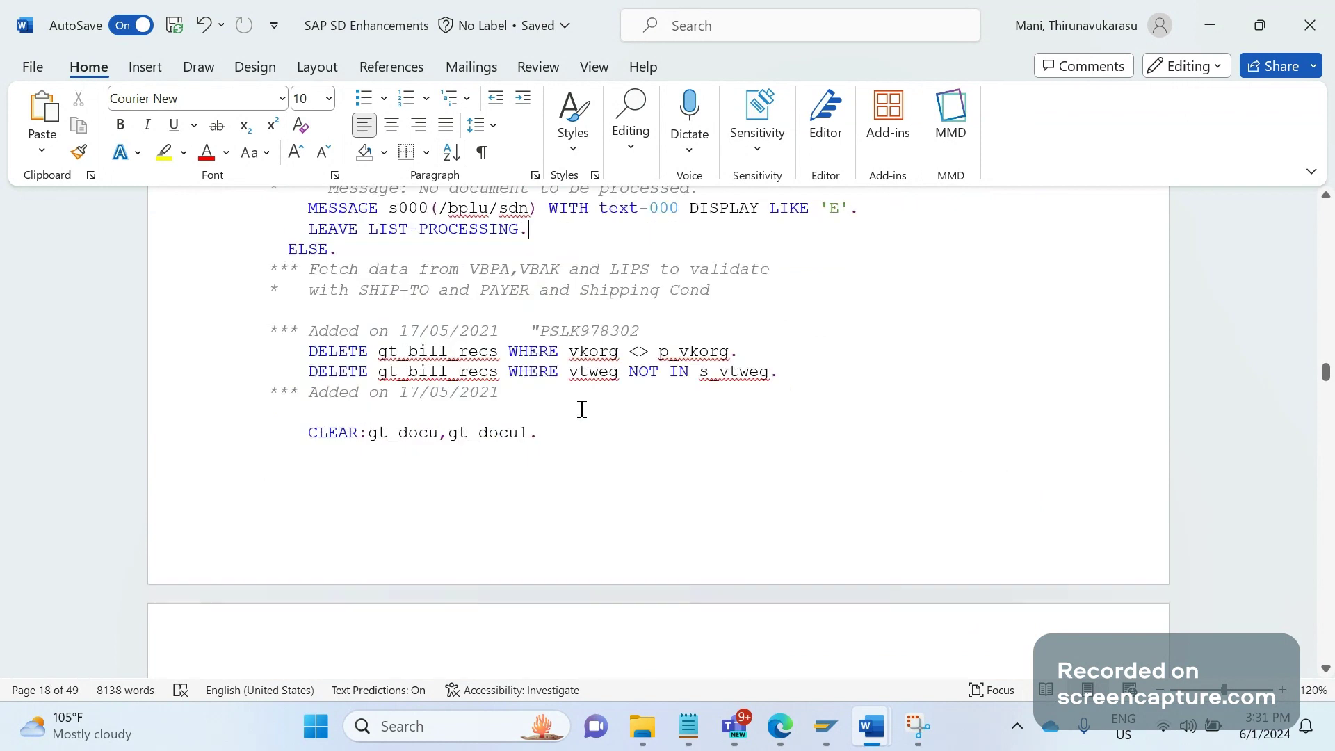
{"action": "scroll", "coordinate": [582, 410], "scroll_direction": "down", "scroll_amount": 8}
{"action": "scroll", "coordinate": [581, 409], "scroll_direction": "down", "scroll_amount": 9}
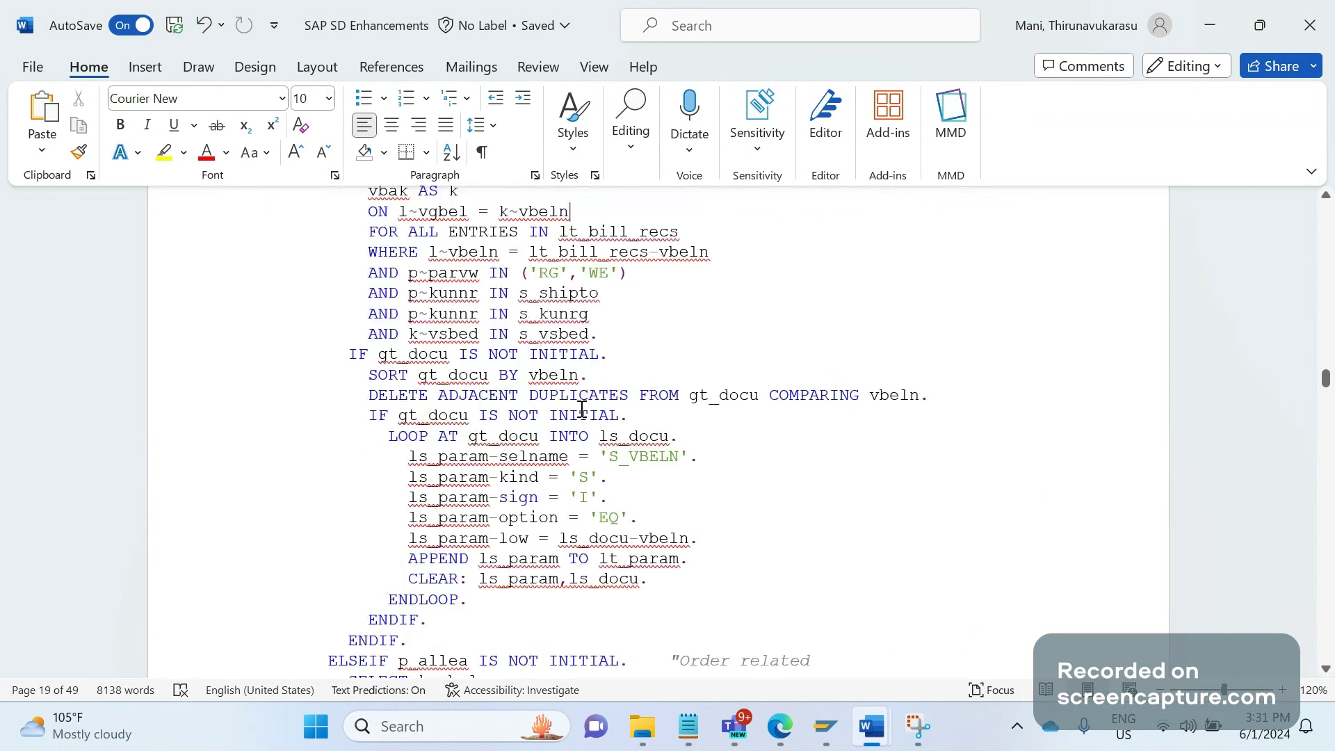
{"action": "scroll", "coordinate": [581, 410], "scroll_direction": "up", "scroll_amount": 2}
{"action": "scroll", "coordinate": [582, 410], "scroll_direction": "up", "scroll_amount": 2}
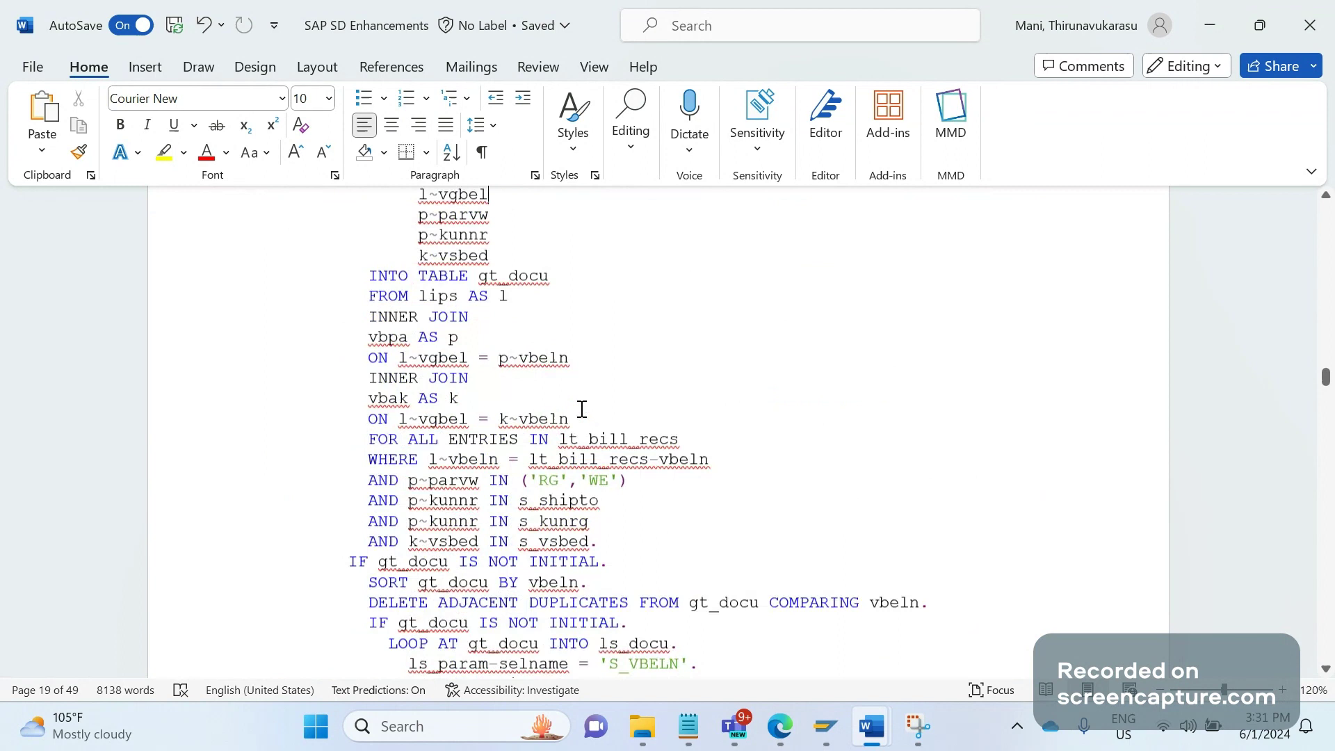
{"action": "scroll", "coordinate": [581, 409], "scroll_direction": "up", "scroll_amount": 1}
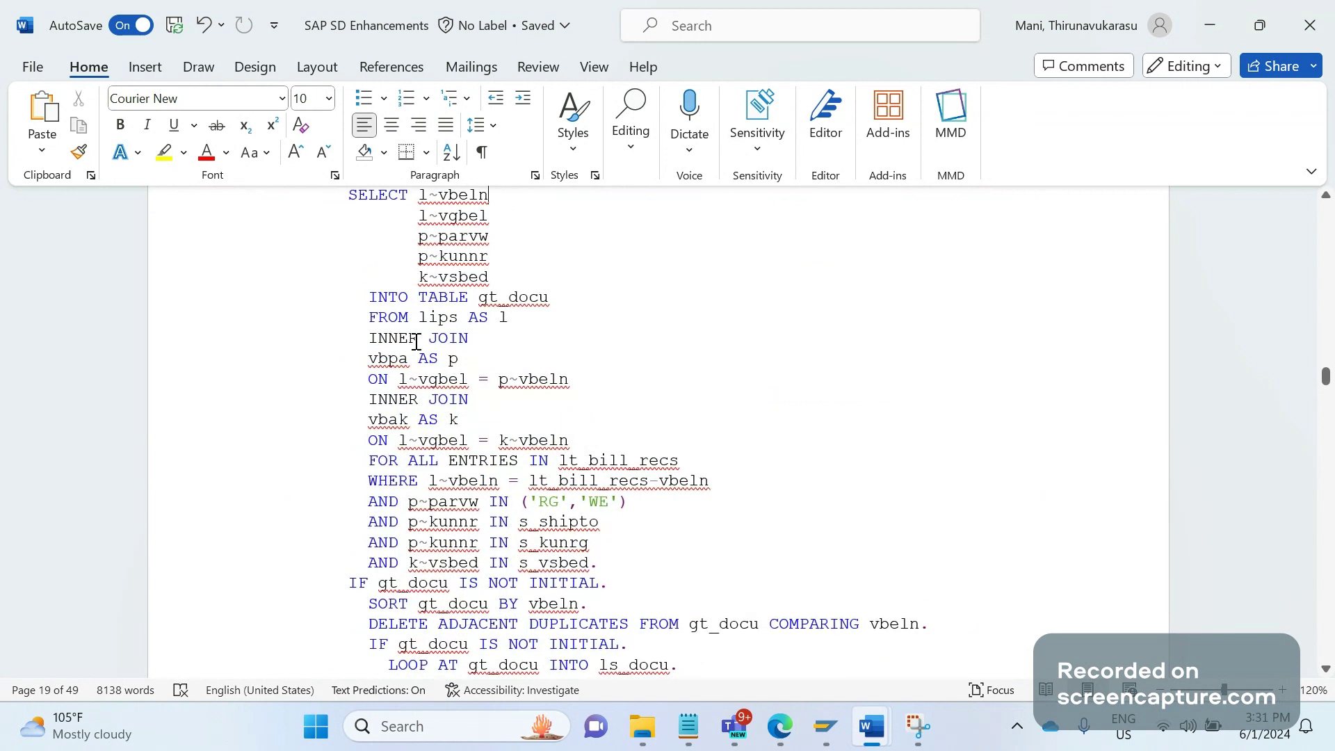
Highlight the vbpa and vbak tables and the INNER JOIN line, then place the caret after s_shipto.
{"action": "double_click", "coordinate": [383, 361]}
{"action": "double_click", "coordinate": [391, 424]}
{"action": "left_click", "coordinate": [383, 381]}
{"action": "triple_click", "coordinate": [456, 340]}
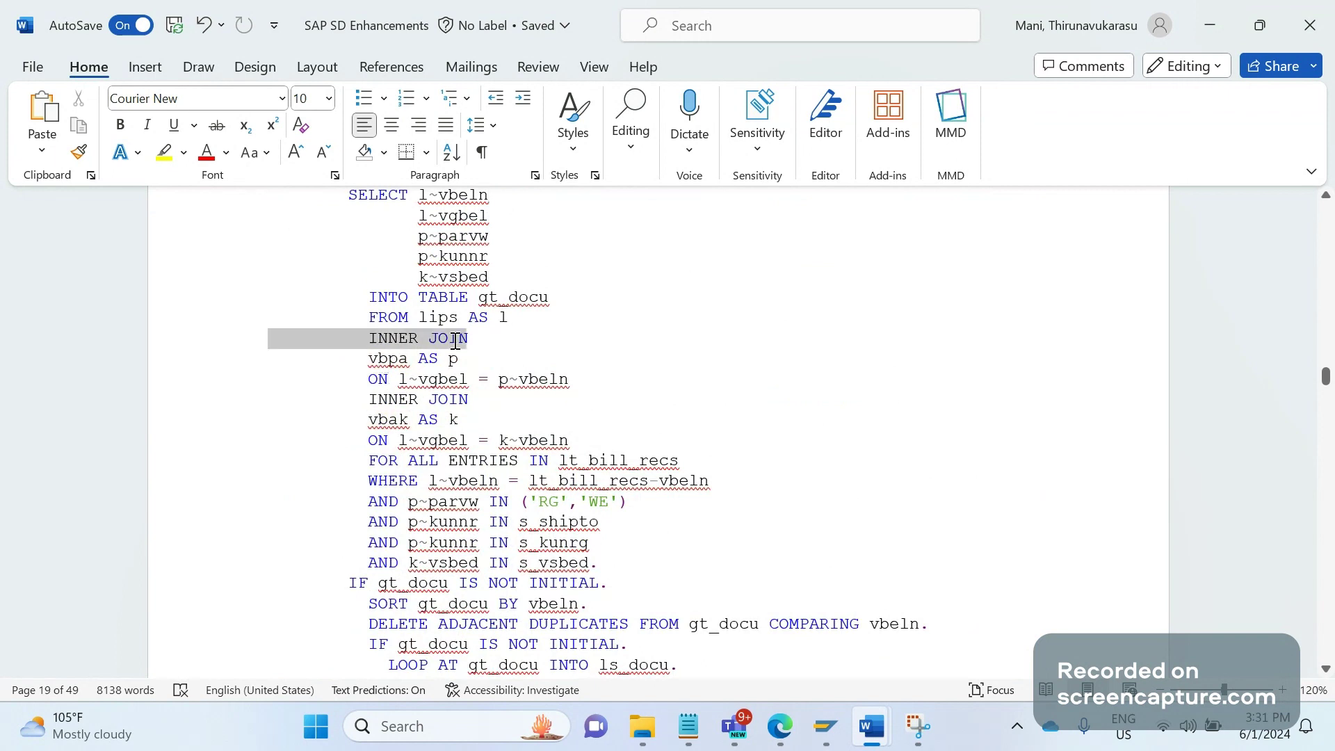
{"action": "left_click", "coordinate": [479, 379]}
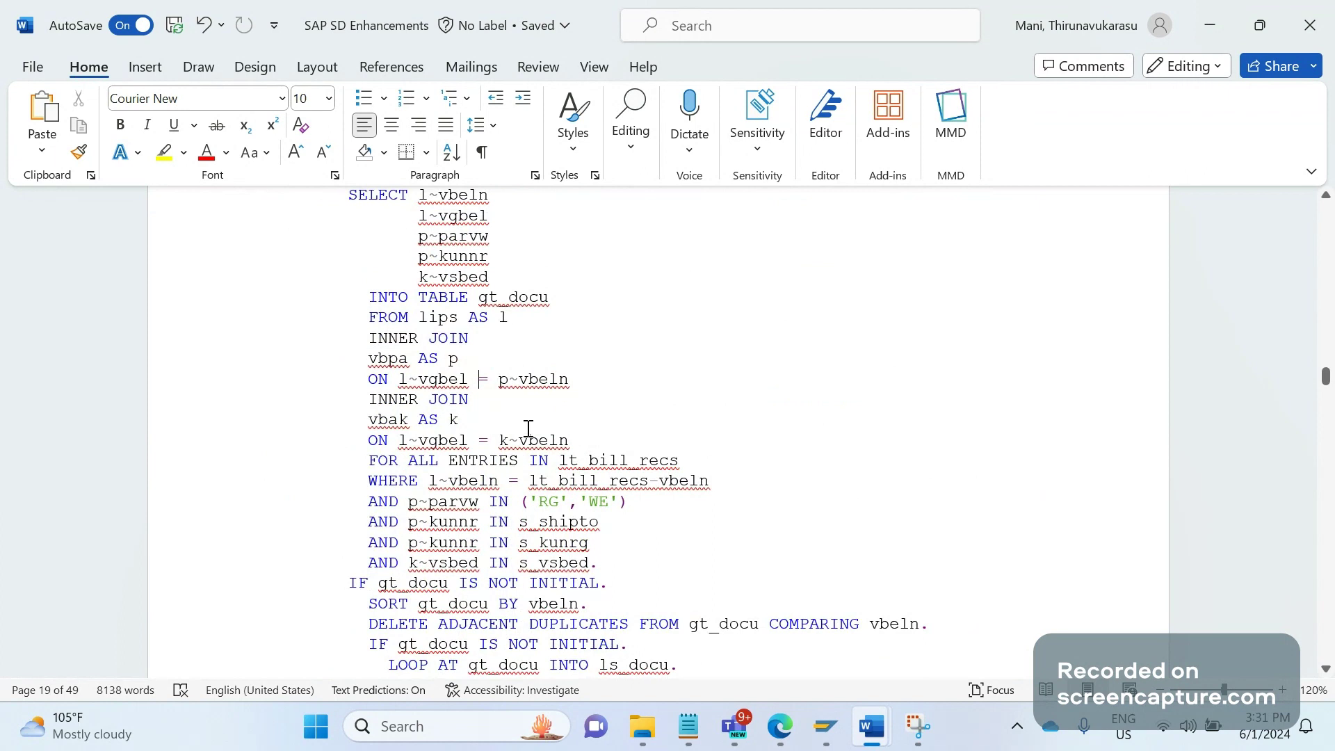
{"action": "left_click", "coordinate": [630, 521]}
{"action": "scroll", "coordinate": [632, 515], "scroll_direction": "up", "scroll_amount": 8}
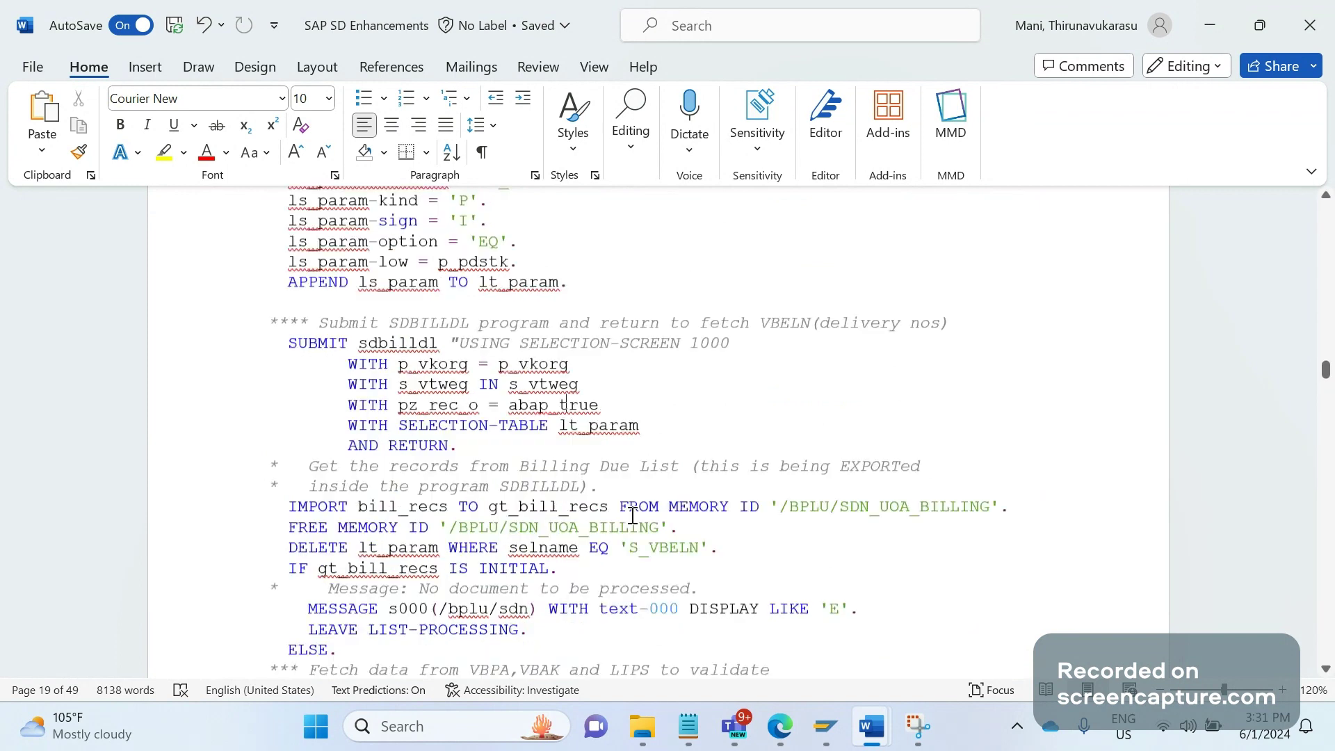
{"action": "scroll", "coordinate": [632, 515], "scroll_direction": "up", "scroll_amount": 2}
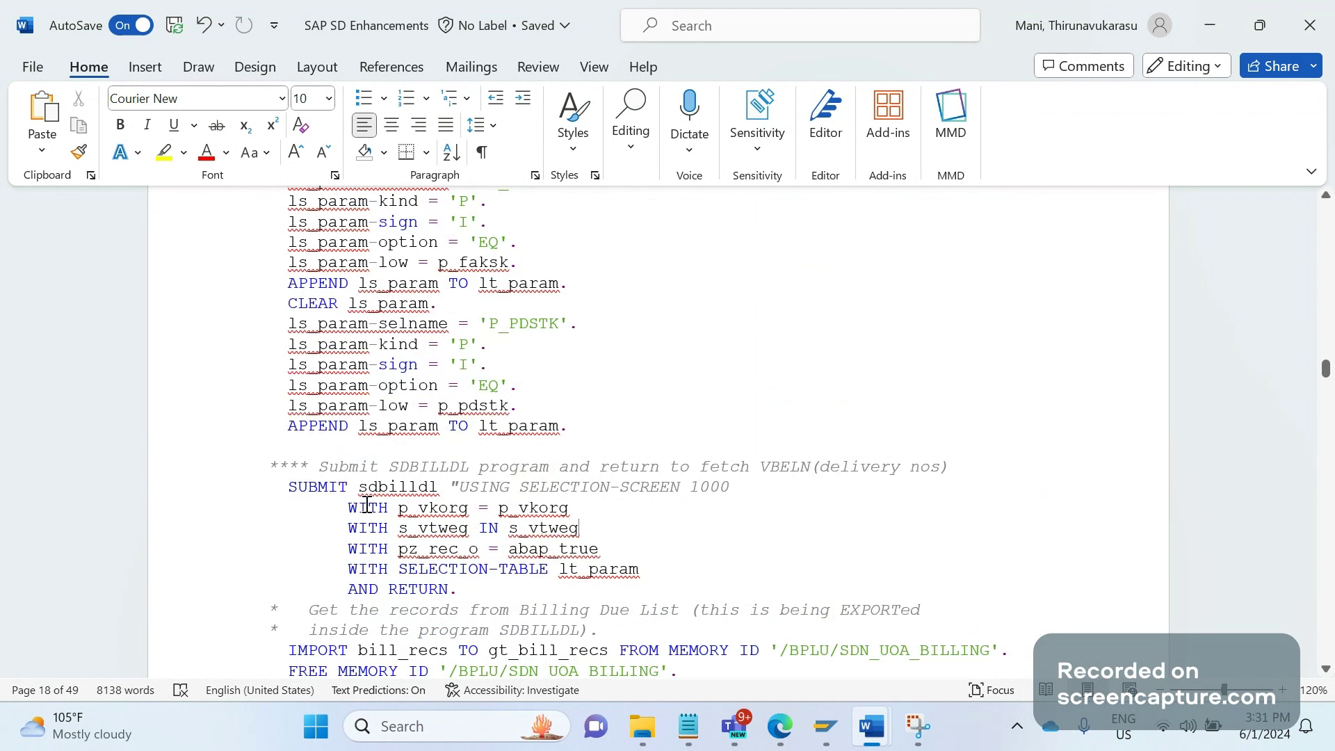
{"action": "double_click", "coordinate": [436, 505]}
{"action": "double_click", "coordinate": [439, 485]}
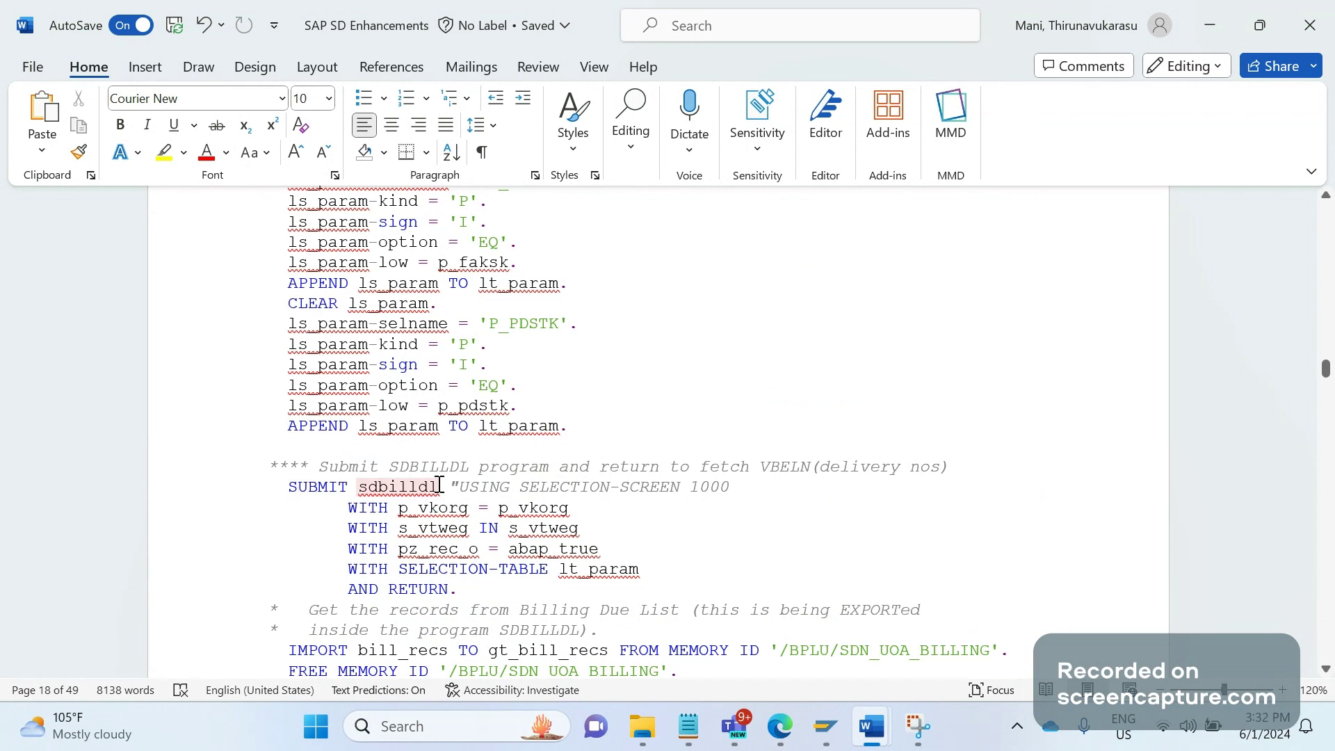
{"action": "left_click_drag", "start_coordinate": [440, 484], "coordinate": [398, 486]}
{"action": "left_click", "coordinate": [393, 609]}
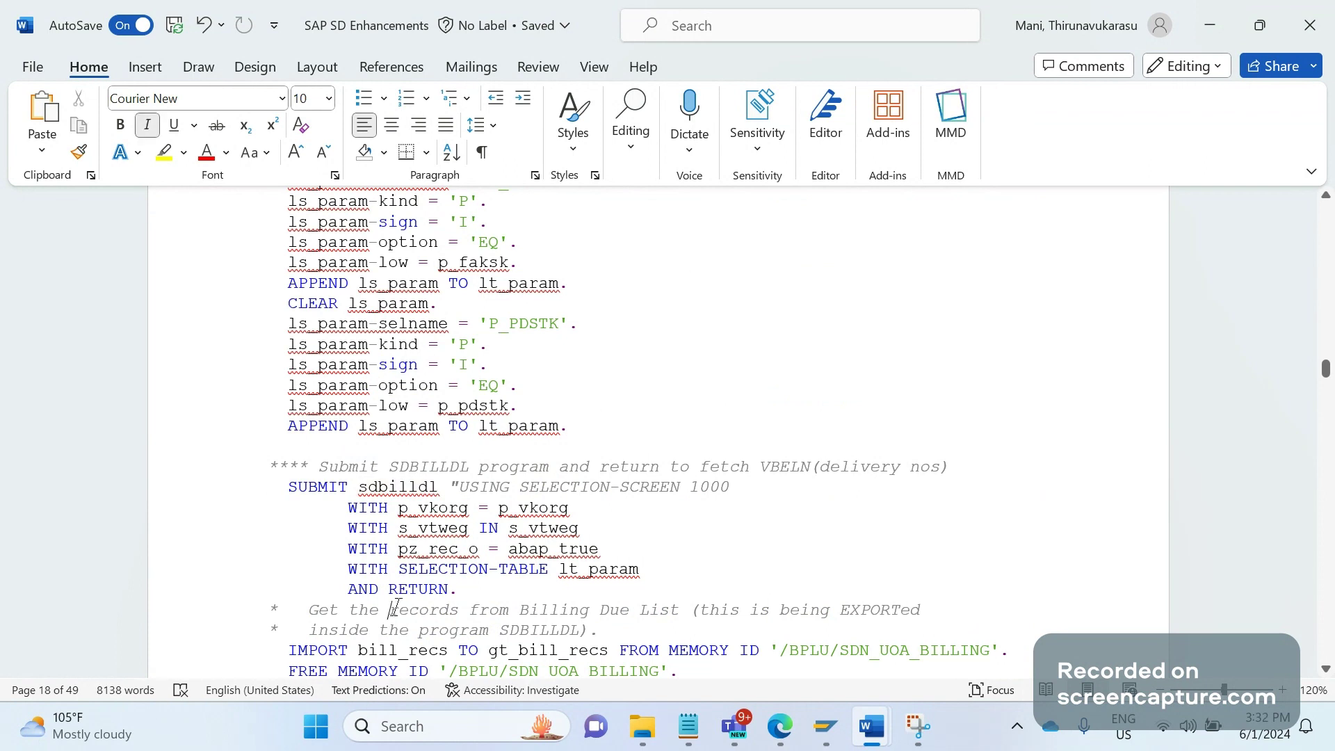
{"action": "left_click", "coordinate": [484, 645]}
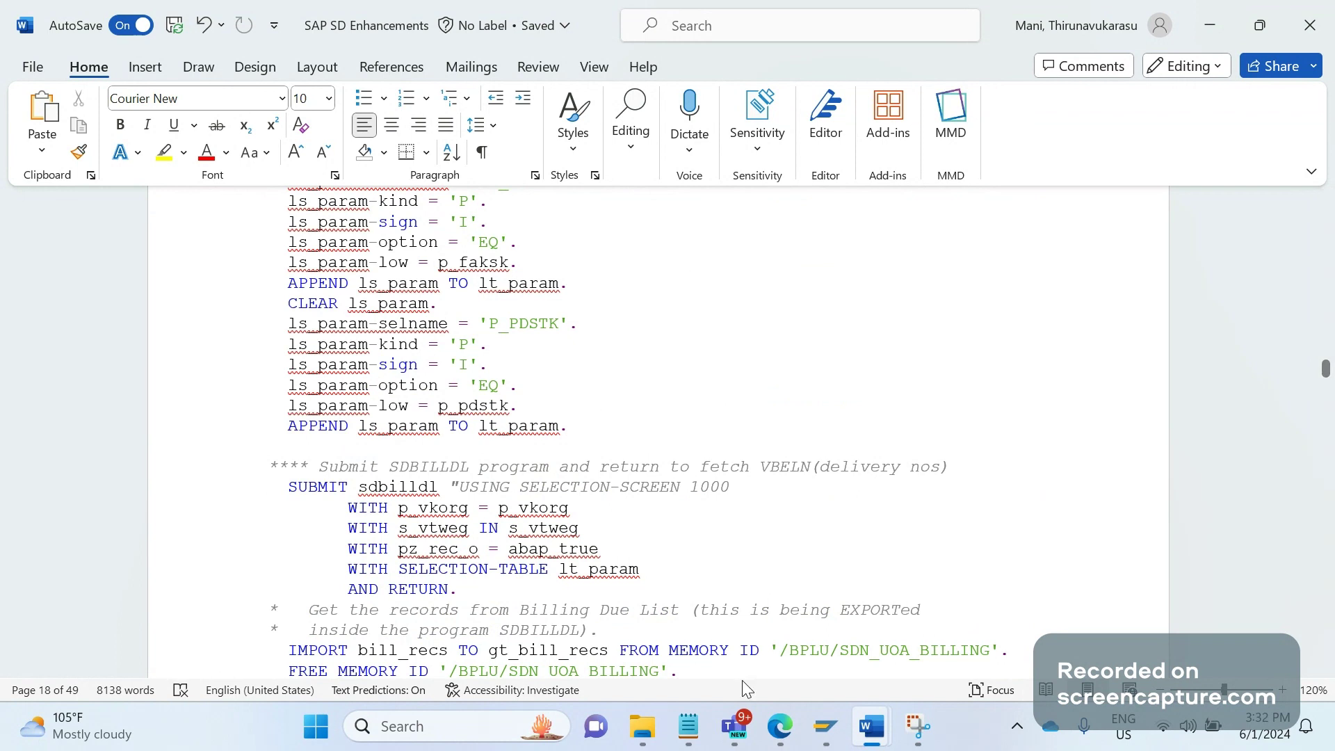
{"action": "left_click", "coordinate": [825, 725]}
{"action": "left_click", "coordinate": [977, 601]}
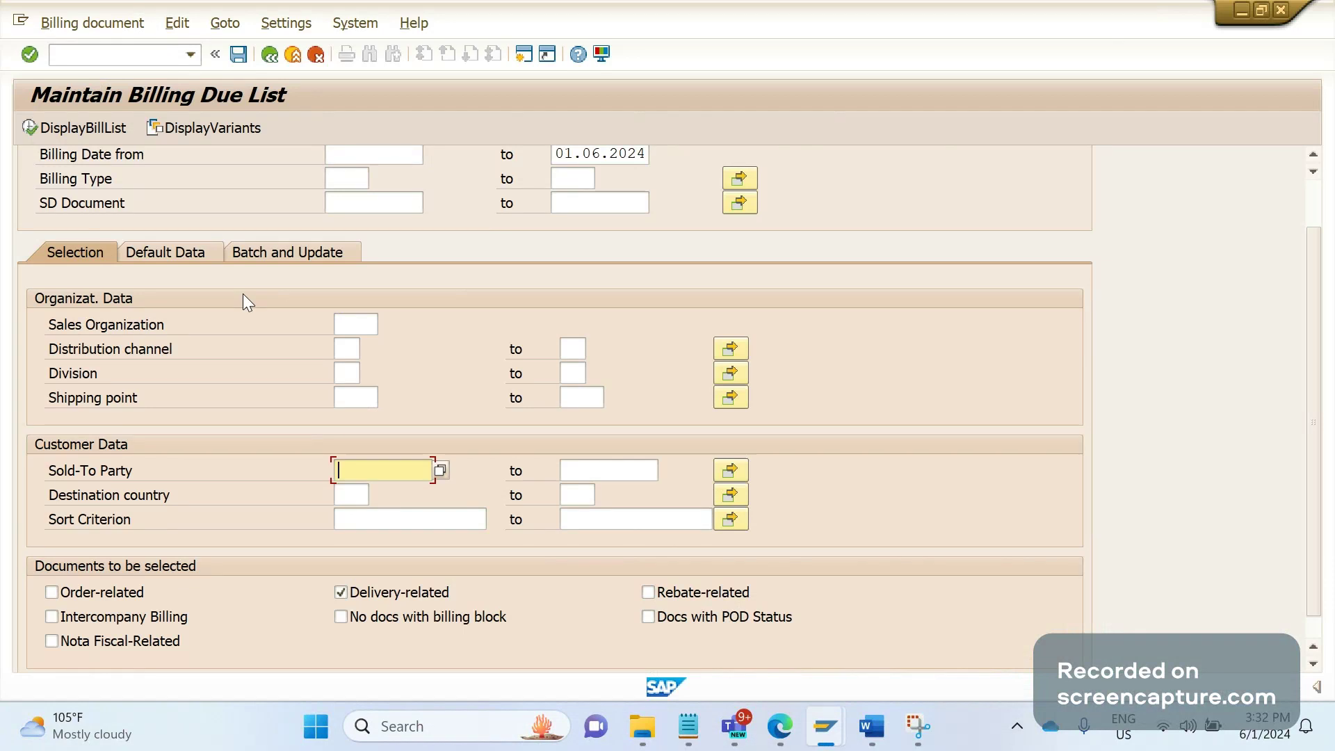
Return to Word and scroll down through the validation and page 19 code.
{"action": "key", "text": "alt+Tab"}
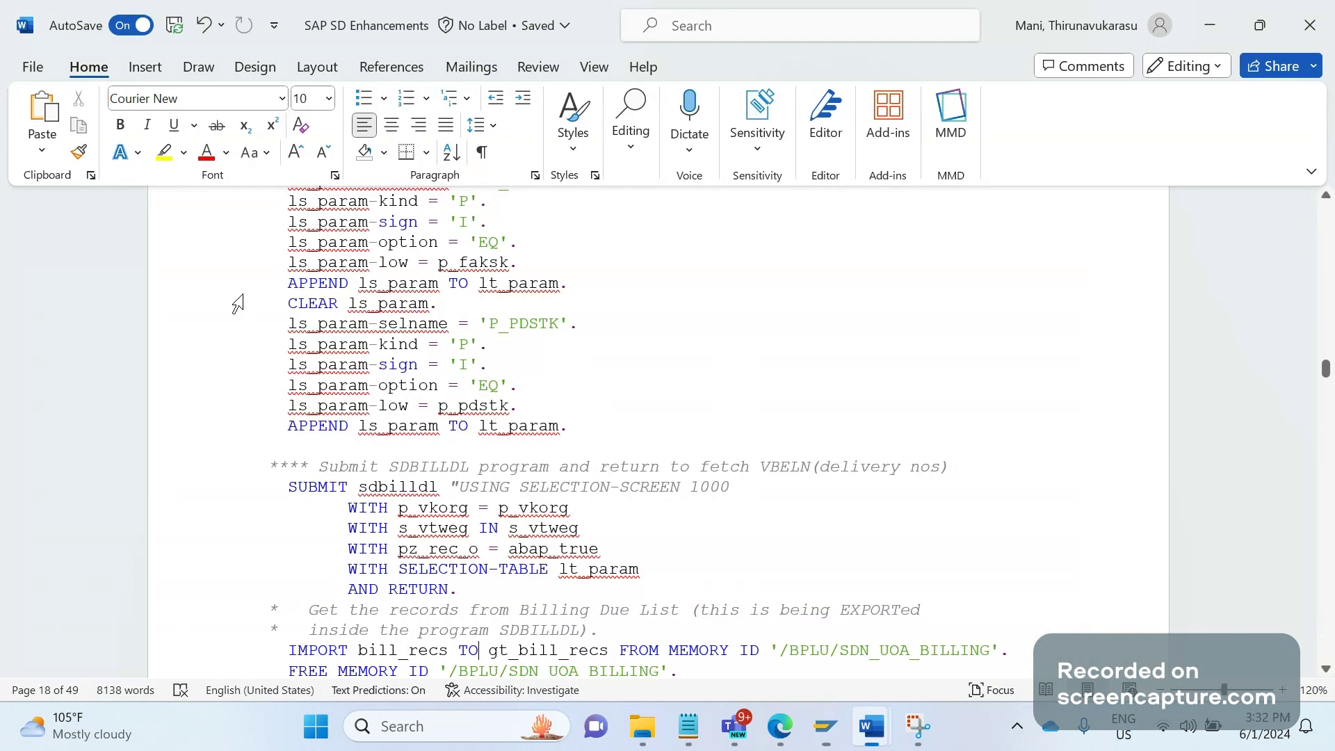
{"action": "scroll", "coordinate": [421, 364], "scroll_direction": "down", "scroll_amount": 8}
{"action": "left_click", "coordinate": [418, 362]}
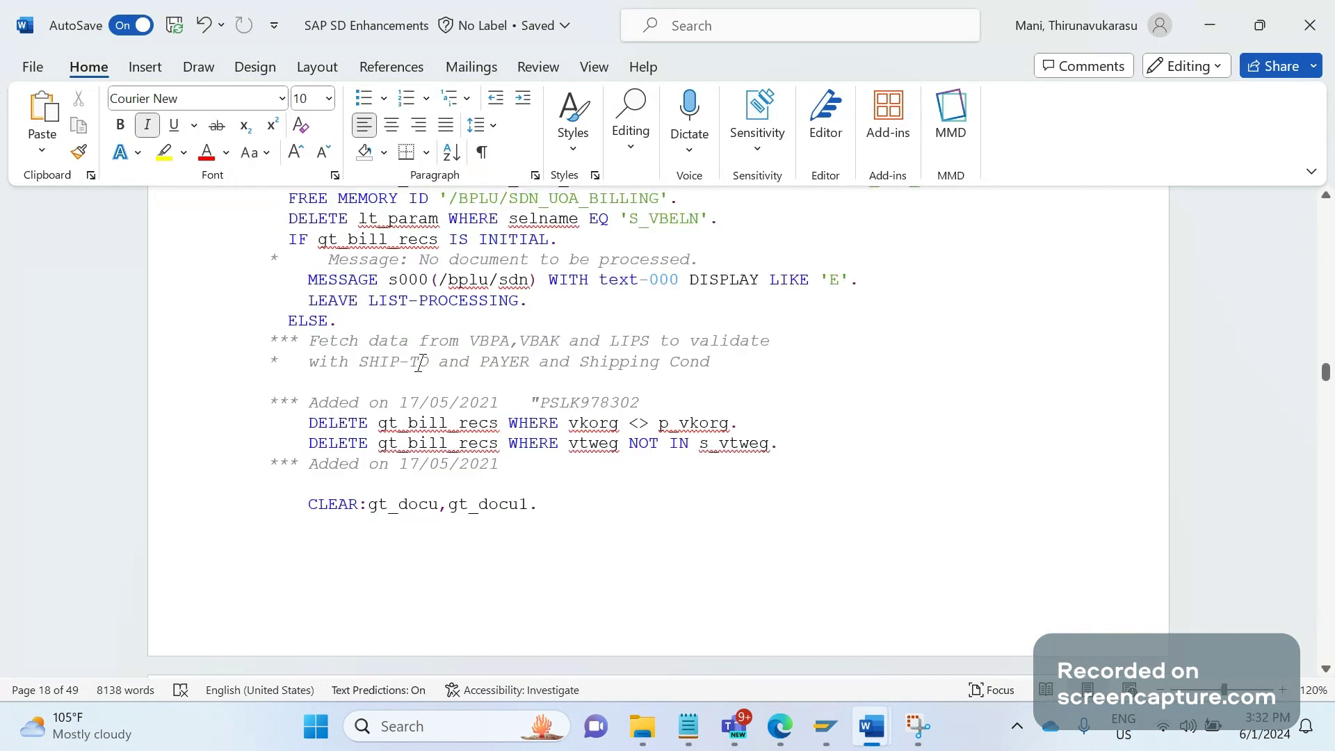
{"action": "scroll", "coordinate": [421, 365], "scroll_direction": "down", "scroll_amount": 8}
{"action": "left_click", "coordinate": [421, 365]}
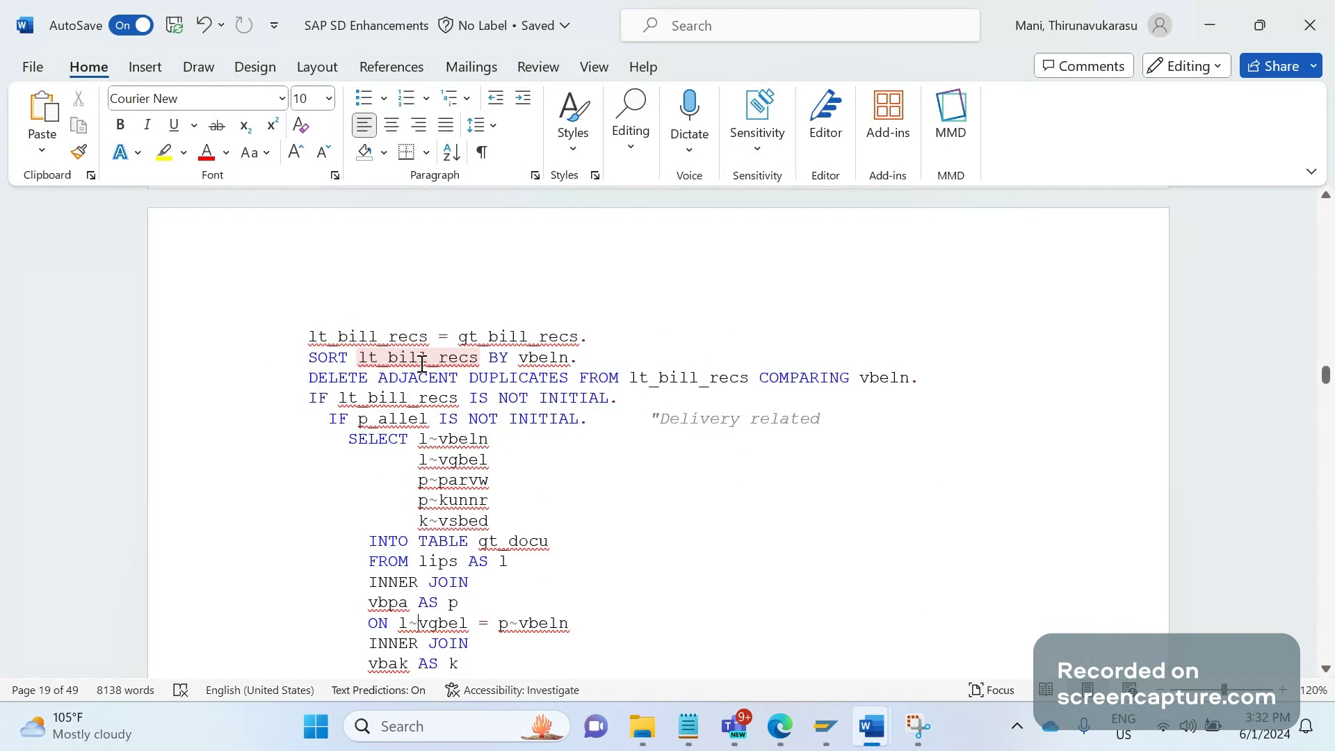
{"action": "scroll", "coordinate": [421, 364], "scroll_direction": "down", "scroll_amount": 1}
{"action": "scroll", "coordinate": [422, 364], "scroll_direction": "down", "scroll_amount": 1}
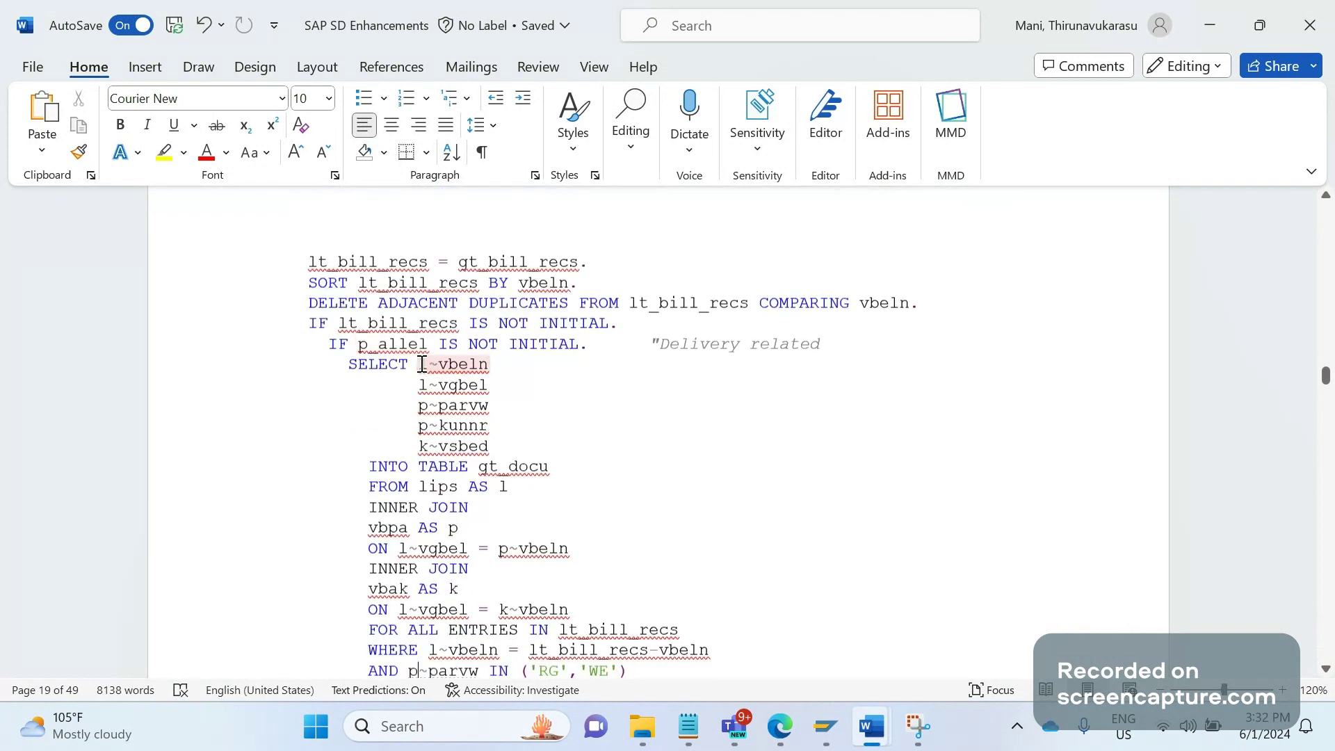
{"action": "scroll", "coordinate": [422, 364], "scroll_direction": "down", "scroll_amount": 2}
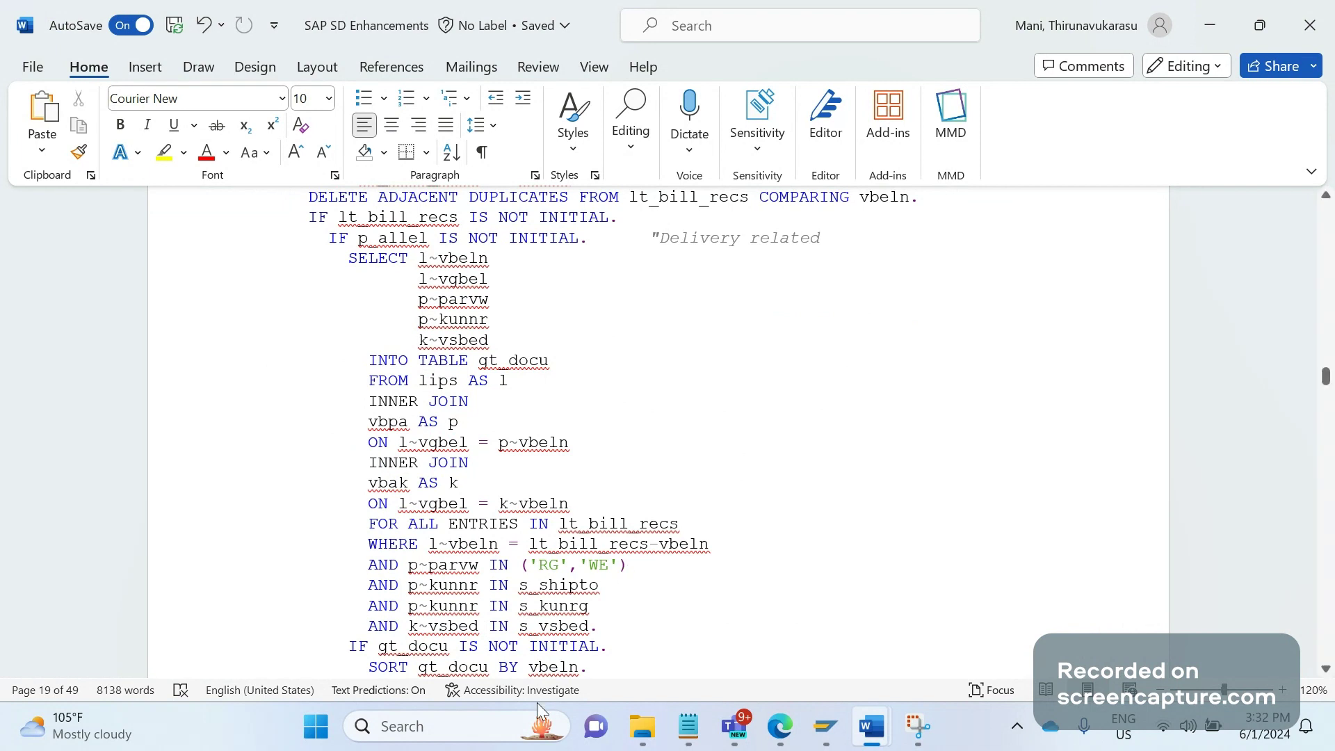
Walk through the s_kunrg/s_shipto WHERE clause, the ENDLOOP and the order-related APPEND line.
{"action": "double_click", "coordinate": [595, 602]}
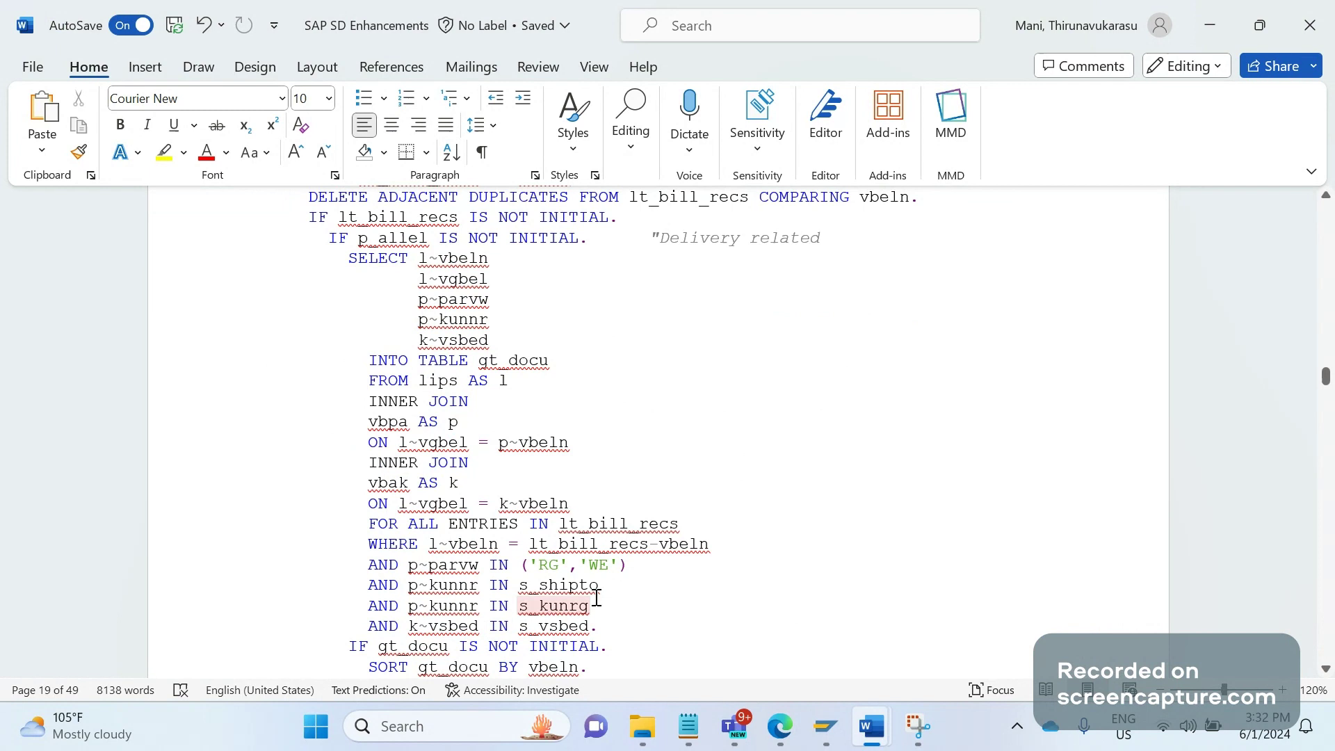
{"action": "left_click", "coordinate": [630, 583]}
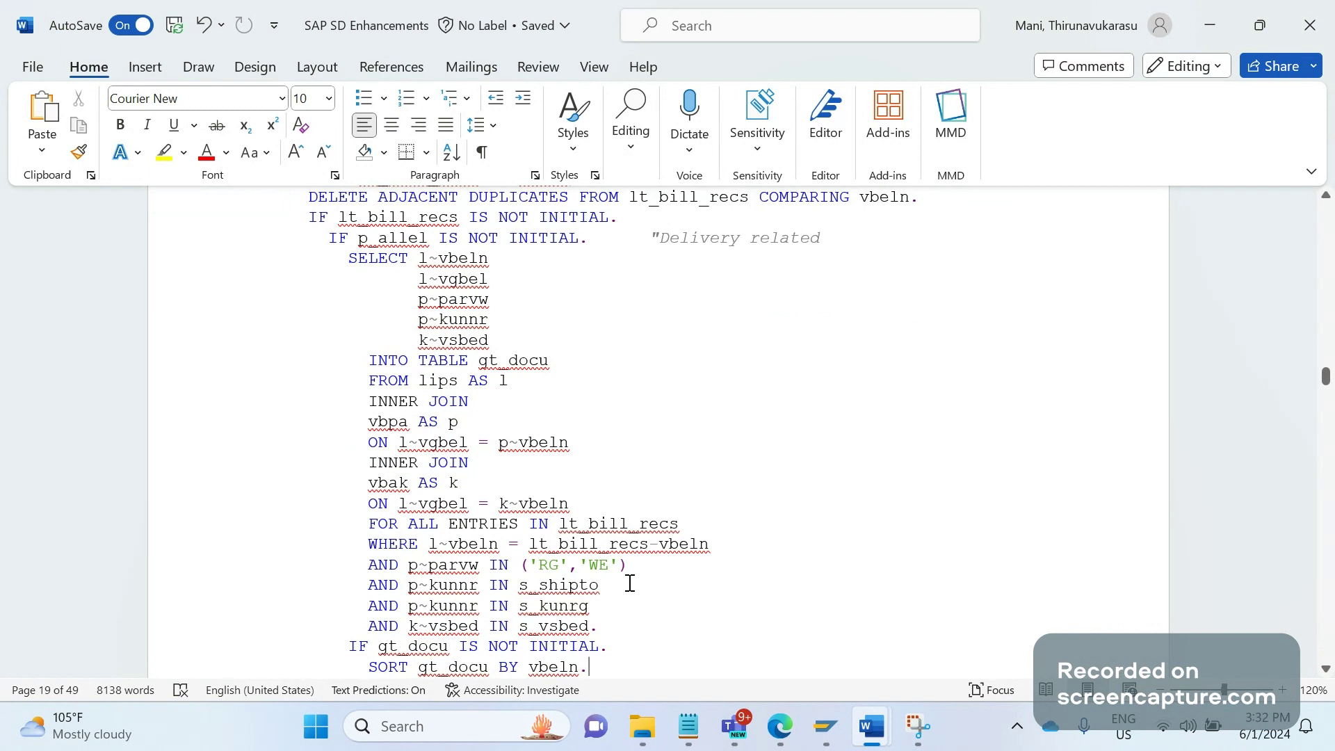
{"action": "key", "text": "ctrl+v"}
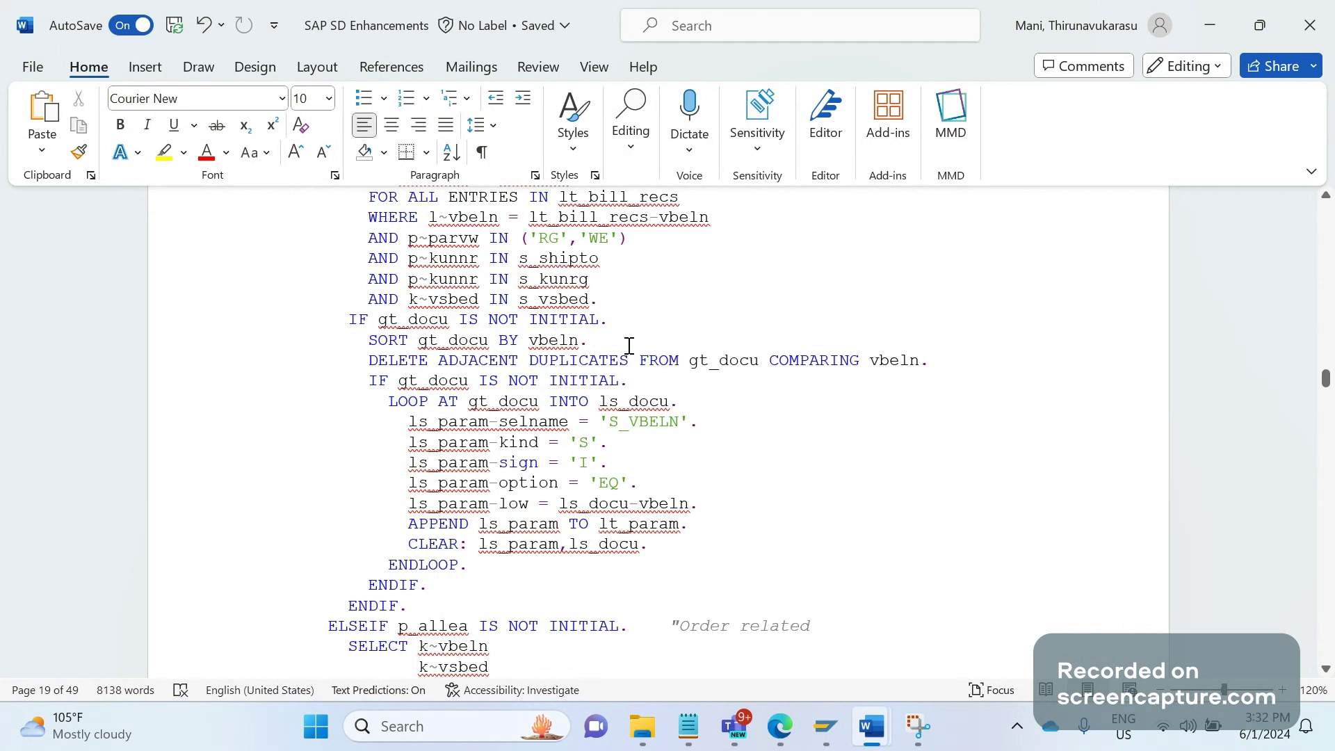
{"action": "left_click", "coordinate": [675, 571]}
{"action": "key", "text": "Down"}
{"action": "key", "text": "Down"}
{"action": "key", "text": "Down"}
{"action": "key", "text": "Down"}
{"action": "key", "text": "Down"}
{"action": "key", "text": "Down"}
{"action": "key", "text": "Down"}
{"action": "key", "text": "Down"}
{"action": "key", "text": "Down"}
{"action": "key", "text": "Down"}
{"action": "key", "text": "Down"}
{"action": "key", "text": "Down"}
{"action": "key", "text": "Down"}
{"action": "key", "text": "Down"}
{"action": "key", "text": "Down"}
{"action": "key", "text": "Down"}
{"action": "key", "text": "Down"}
{"action": "key", "text": "Down"}
{"action": "key", "text": "Down"}
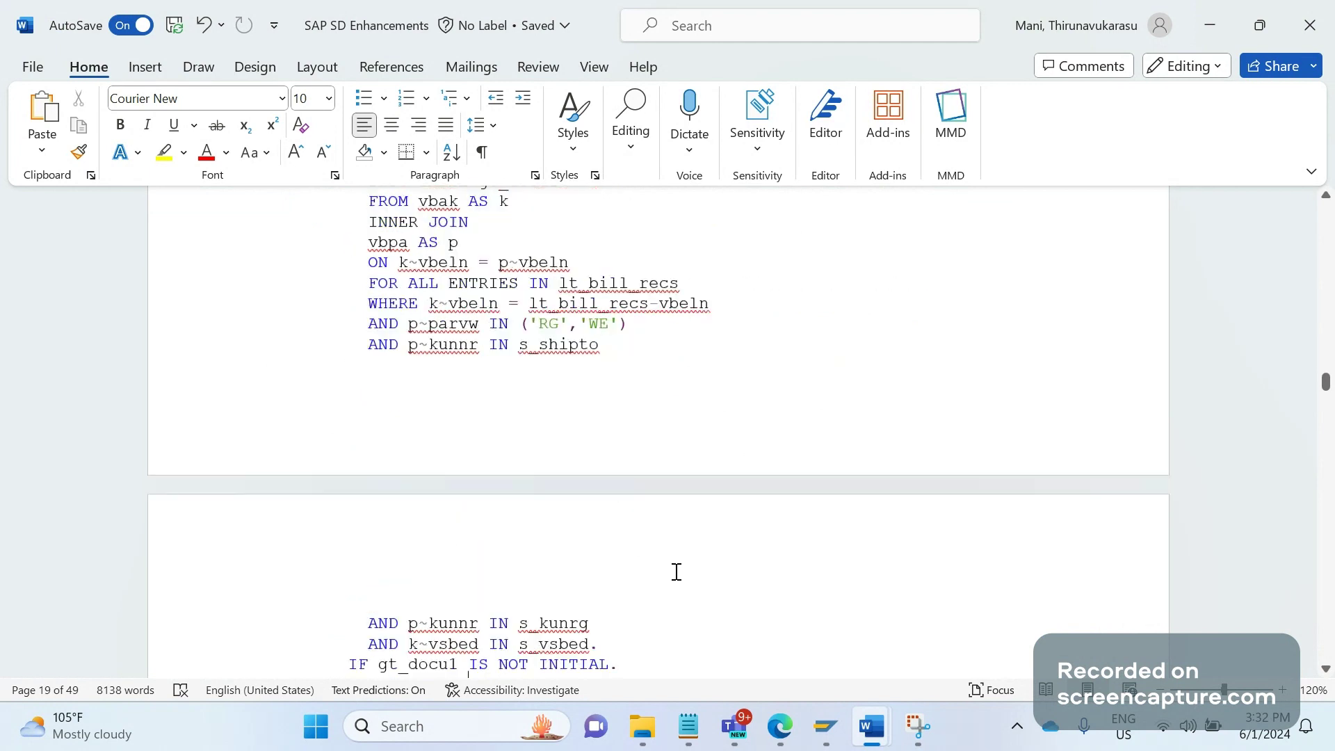
{"action": "key", "text": "Down"}
{"action": "key", "text": "Down"}
{"action": "key", "text": "Down"}
{"action": "key", "text": "Down"}
{"action": "key", "text": "Down"}
{"action": "key", "text": "Down"}
{"action": "key", "text": "Down"}
{"action": "key", "text": "Down"}
{"action": "key", "text": "Down"}
{"action": "key", "text": "Down"}
{"action": "key", "text": "Down"}
{"action": "key", "text": "Down"}
{"action": "key", "text": "Down"}
{"action": "key", "text": "Down"}
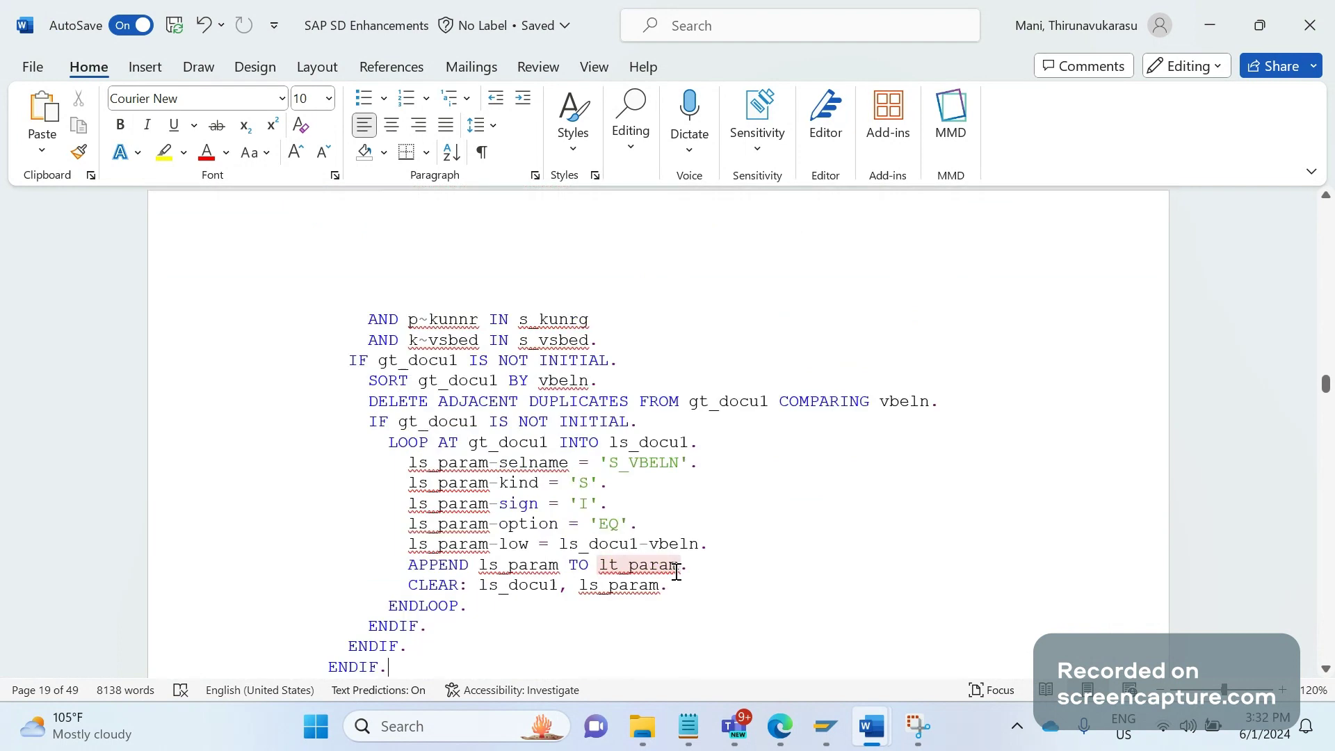
{"action": "key", "text": "Down"}
{"action": "key", "text": "Down"}
{"action": "key", "text": "Down"}
{"action": "key", "text": "Down"}
{"action": "key", "text": "Down"}
{"action": "key", "text": "Down"}
{"action": "key", "text": "Down"}
{"action": "key", "text": "Down"}
{"action": "key", "text": "Down"}
{"action": "key", "text": "Down"}
{"action": "key", "text": "Down"}
{"action": "key", "text": "Down"}
{"action": "key", "text": "Down"}
{"action": "key", "text": "Down"}
{"action": "key", "text": "Down"}
{"action": "key", "text": "Down"}
{"action": "key", "text": "Down"}
{"action": "key", "text": "Down"}
{"action": "key", "text": "Down"}
{"action": "key", "text": "Down"}
{"action": "key", "text": "Down"}
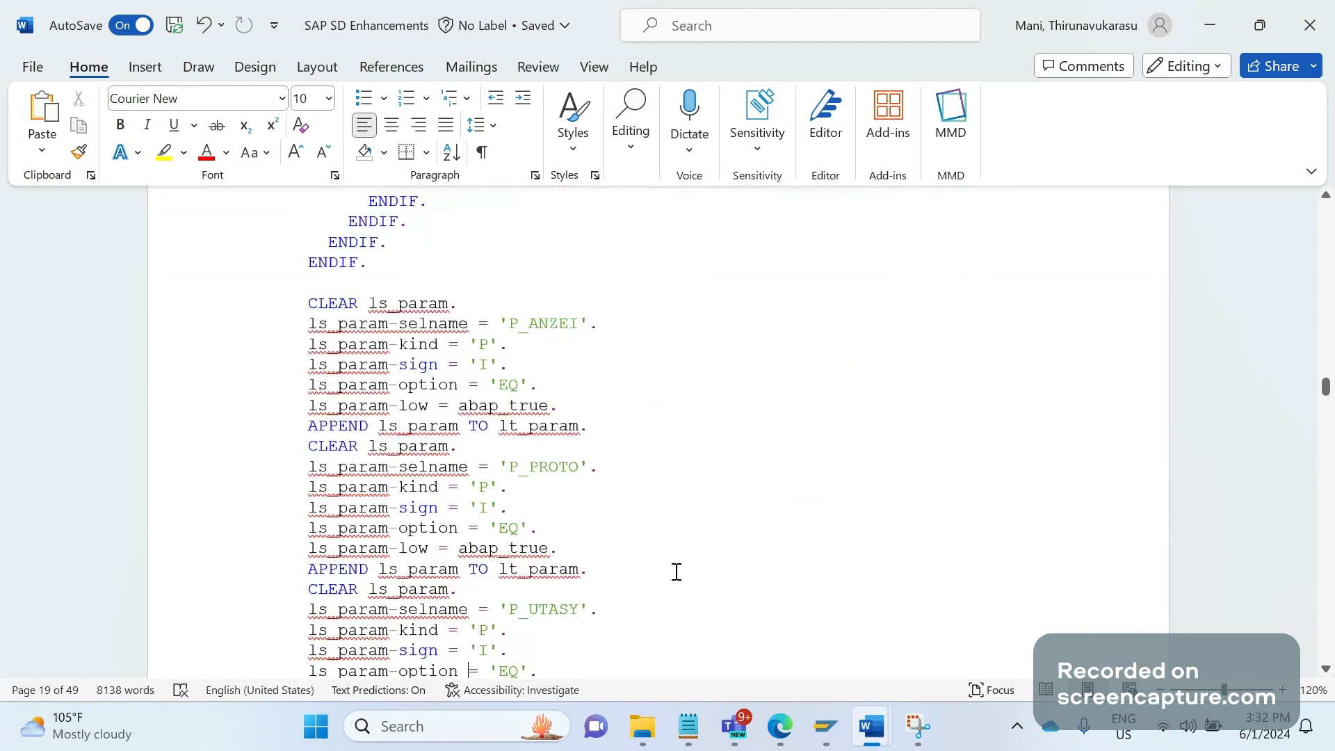
Review the JOB_OPEN call, its jobname_missing exception and the SUBMIT program name sdbilldl.
{"action": "scroll", "coordinate": [676, 572], "scroll_direction": "down", "scroll_amount": 10}
{"action": "scroll", "coordinate": [676, 571], "scroll_direction": "down", "scroll_amount": 1}
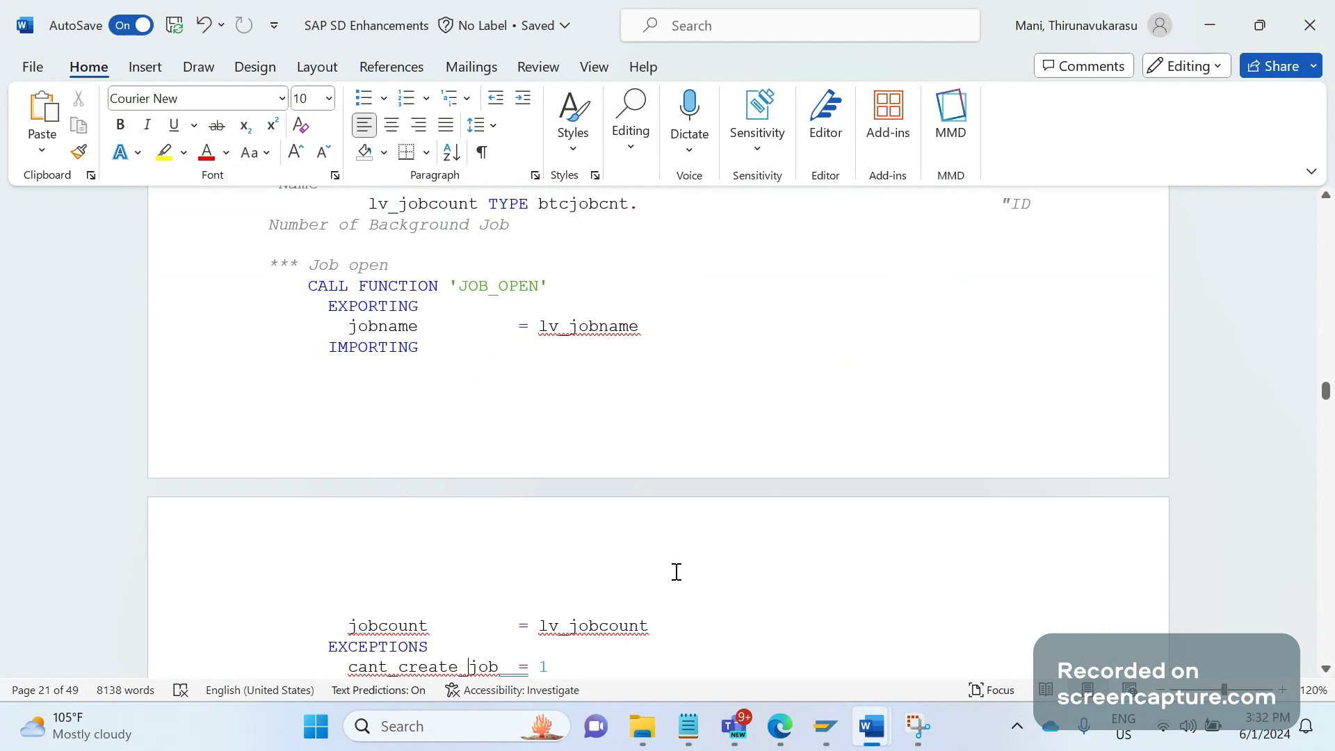
{"action": "scroll", "coordinate": [559, 295], "scroll_direction": "down", "scroll_amount": 1}
{"action": "left_click", "coordinate": [554, 250]}
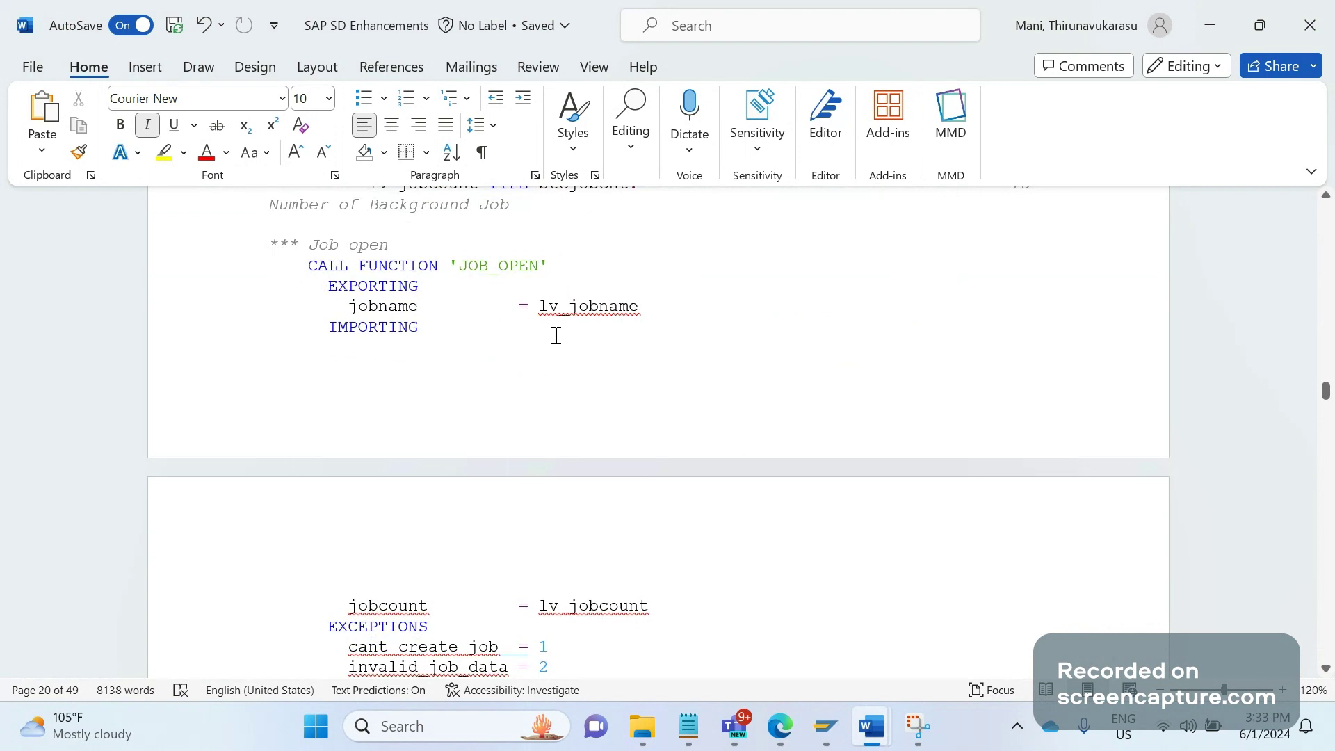
{"action": "left_click", "coordinate": [577, 351]}
{"action": "key", "text": "Down"}
{"action": "key", "text": "Down"}
{"action": "key", "text": "Down"}
{"action": "key", "text": "Down"}
{"action": "key", "text": "Down"}
{"action": "key", "text": "Down"}
{"action": "key", "text": "Down"}
{"action": "key", "text": "Down"}
{"action": "key", "text": "Down"}
{"action": "key", "text": "Down"}
{"action": "key", "text": "Down"}
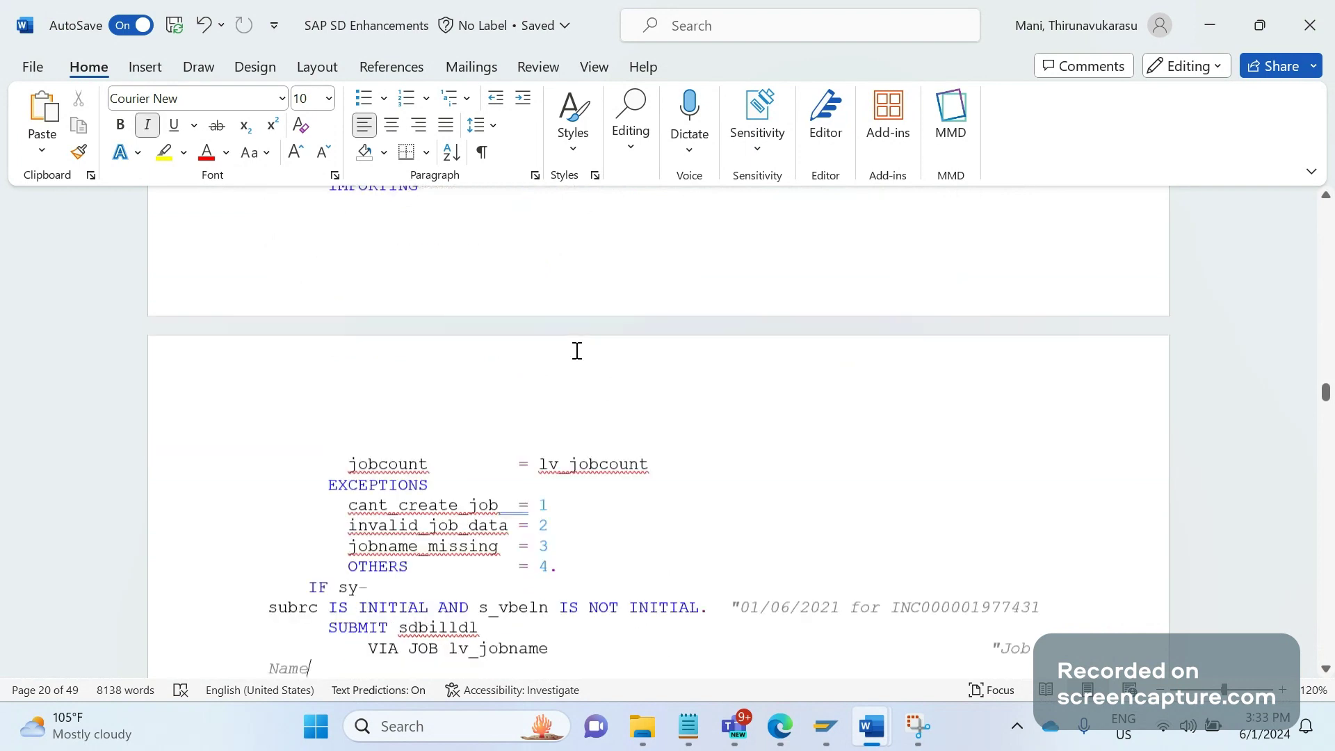
{"action": "key", "text": "Down"}
{"action": "key", "text": "Down"}
{"action": "key", "text": "Down"}
{"action": "key", "text": "Down"}
{"action": "key", "text": "Down"}
{"action": "key", "text": "Down"}
{"action": "key", "text": "Down"}
{"action": "key", "text": "Down"}
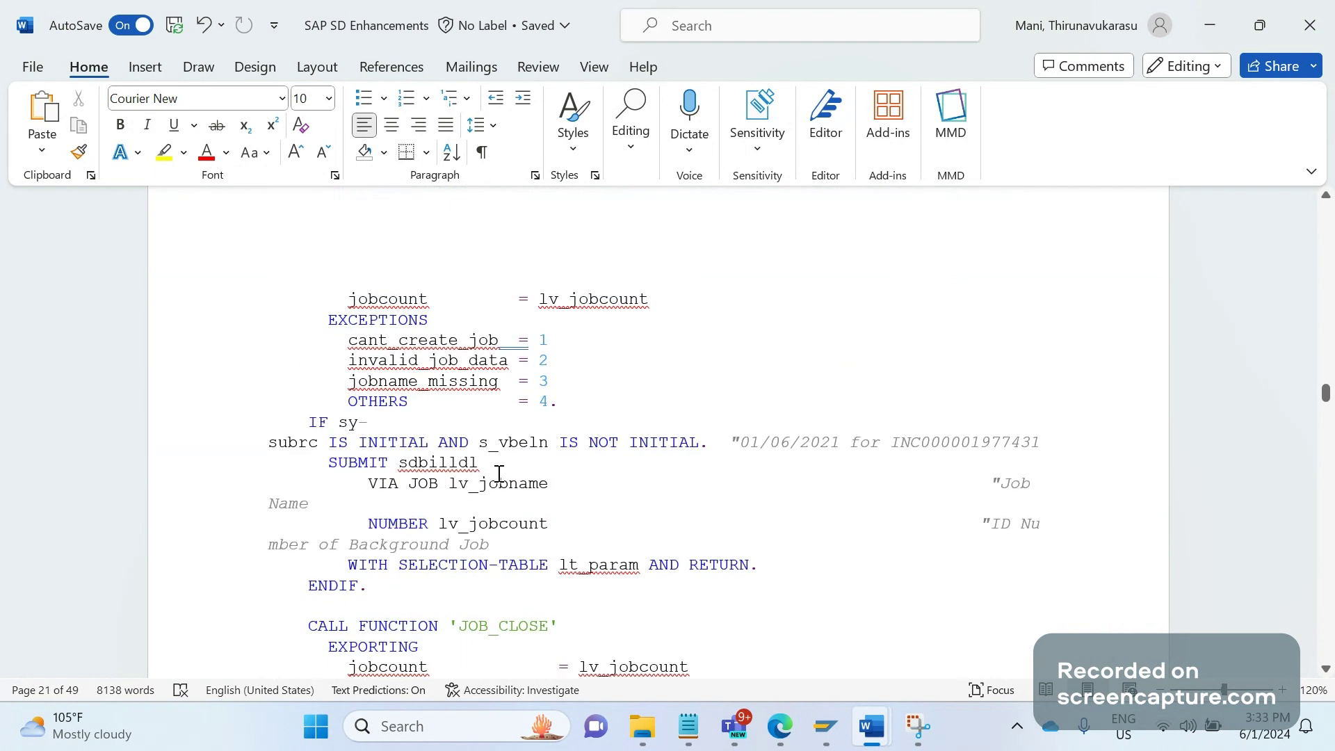
{"action": "double_click", "coordinate": [458, 469]}
{"action": "left_click_drag", "start_coordinate": [429, 464], "coordinate": [479, 463]}
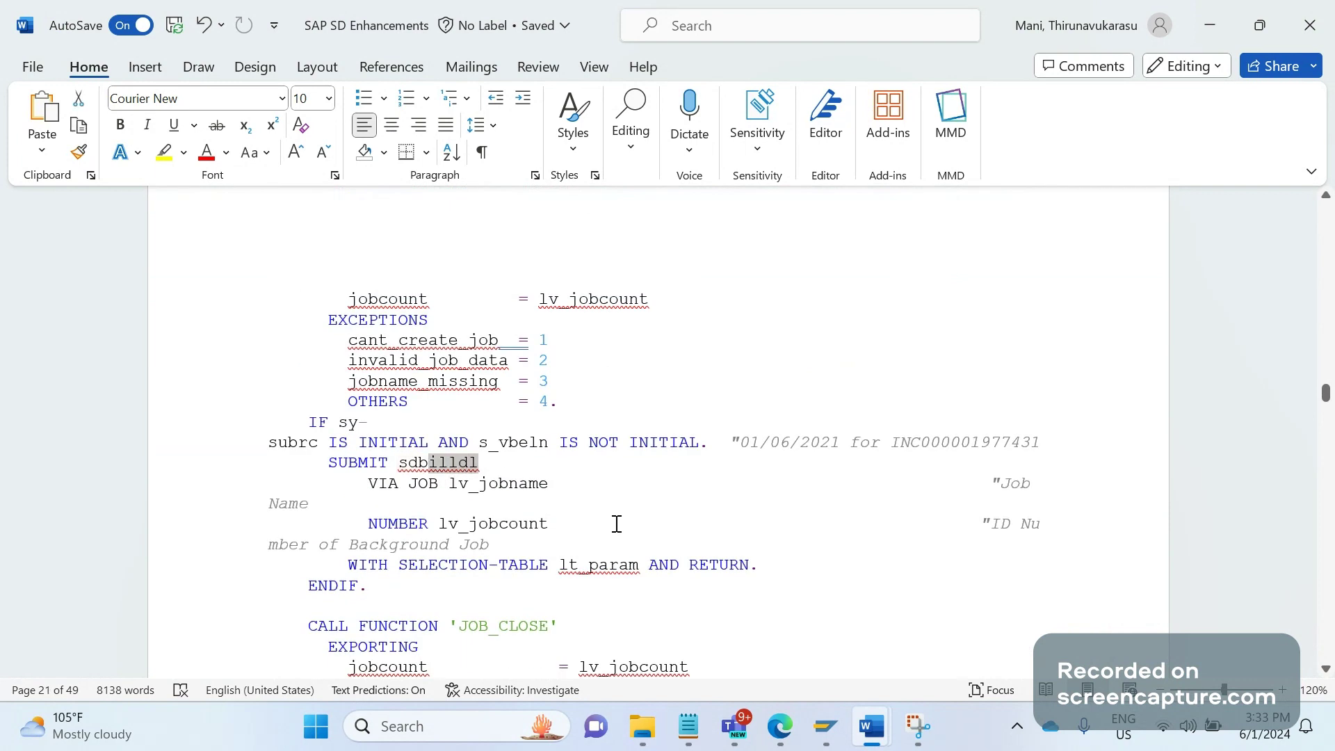
{"action": "key", "text": "Down"}
{"action": "key", "text": "Down"}
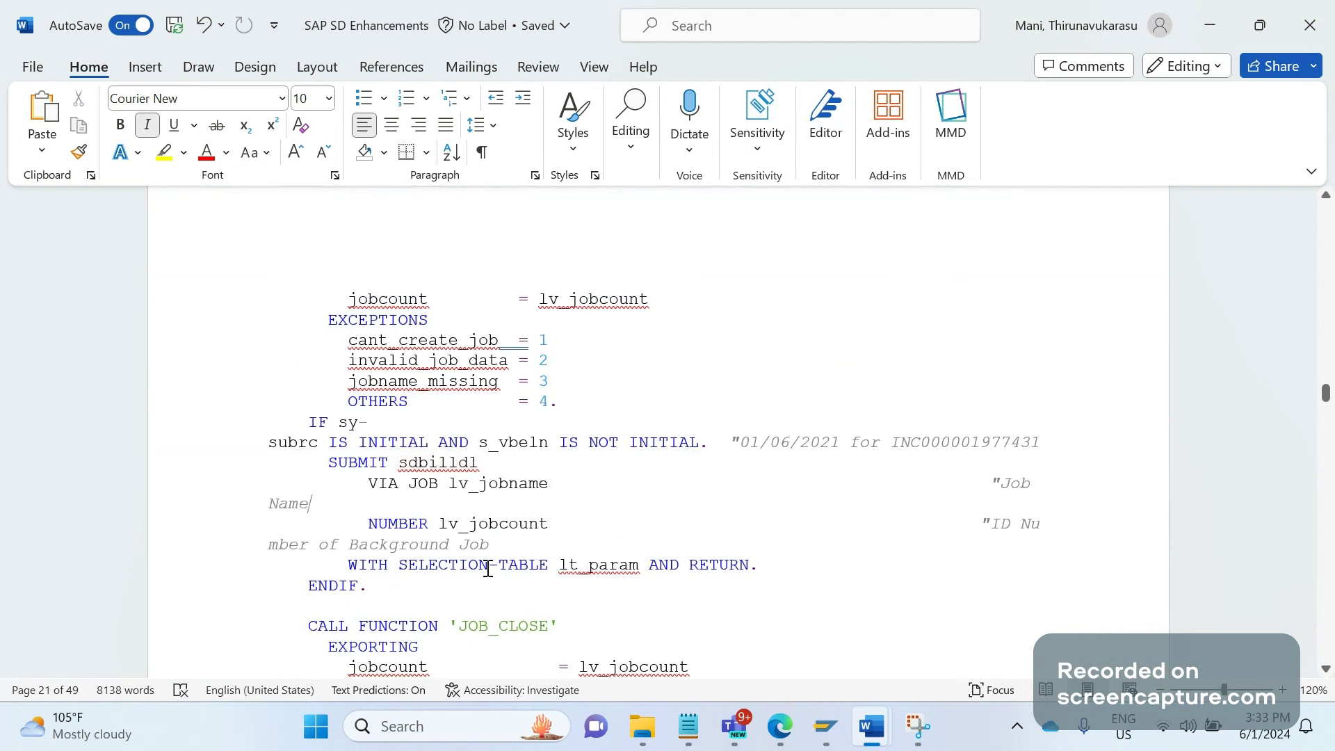
{"action": "left_click", "coordinate": [493, 606]}
Scroll back up to the Billing Due List comment in the code.
{"action": "scroll", "coordinate": [495, 602], "scroll_direction": "up", "scroll_amount": 5}
{"action": "scroll", "coordinate": [495, 602], "scroll_direction": "up", "scroll_amount": 5}
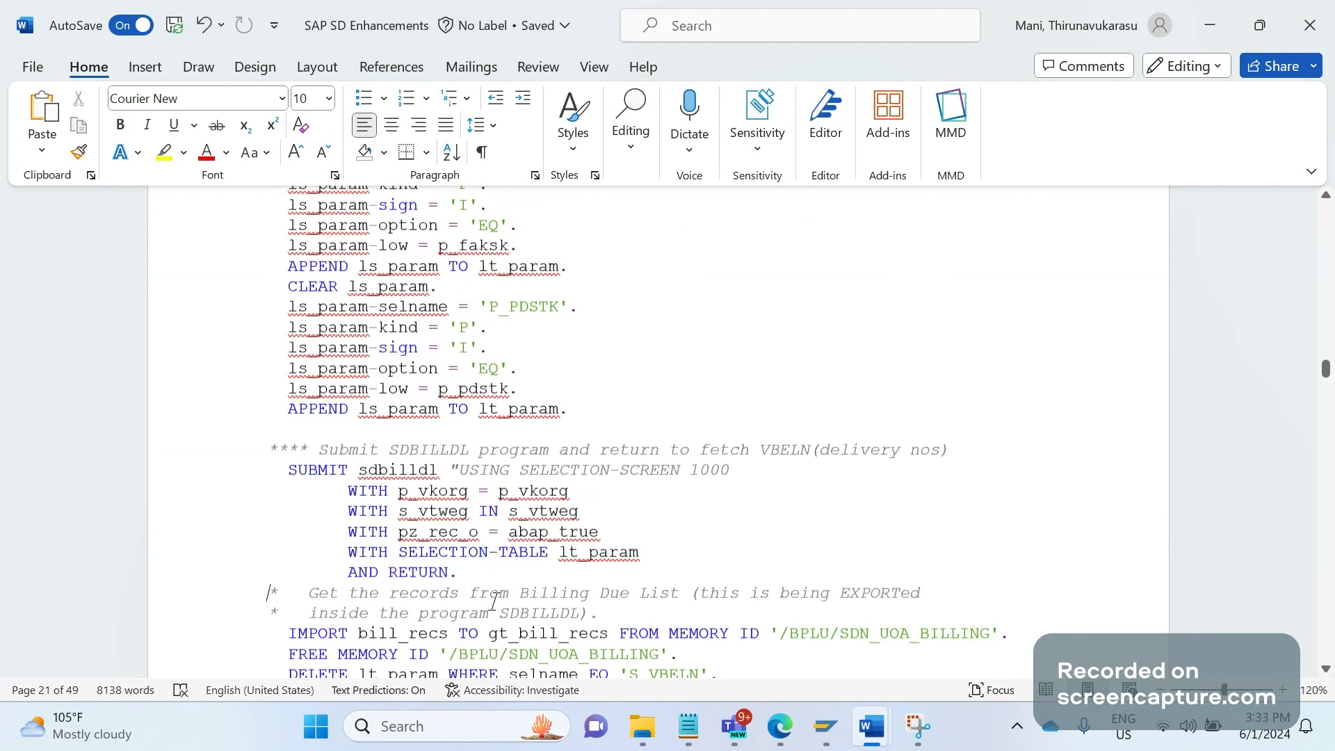
{"action": "scroll", "coordinate": [495, 602], "scroll_direction": "up", "scroll_amount": 1}
{"action": "left_click", "coordinate": [494, 602]}
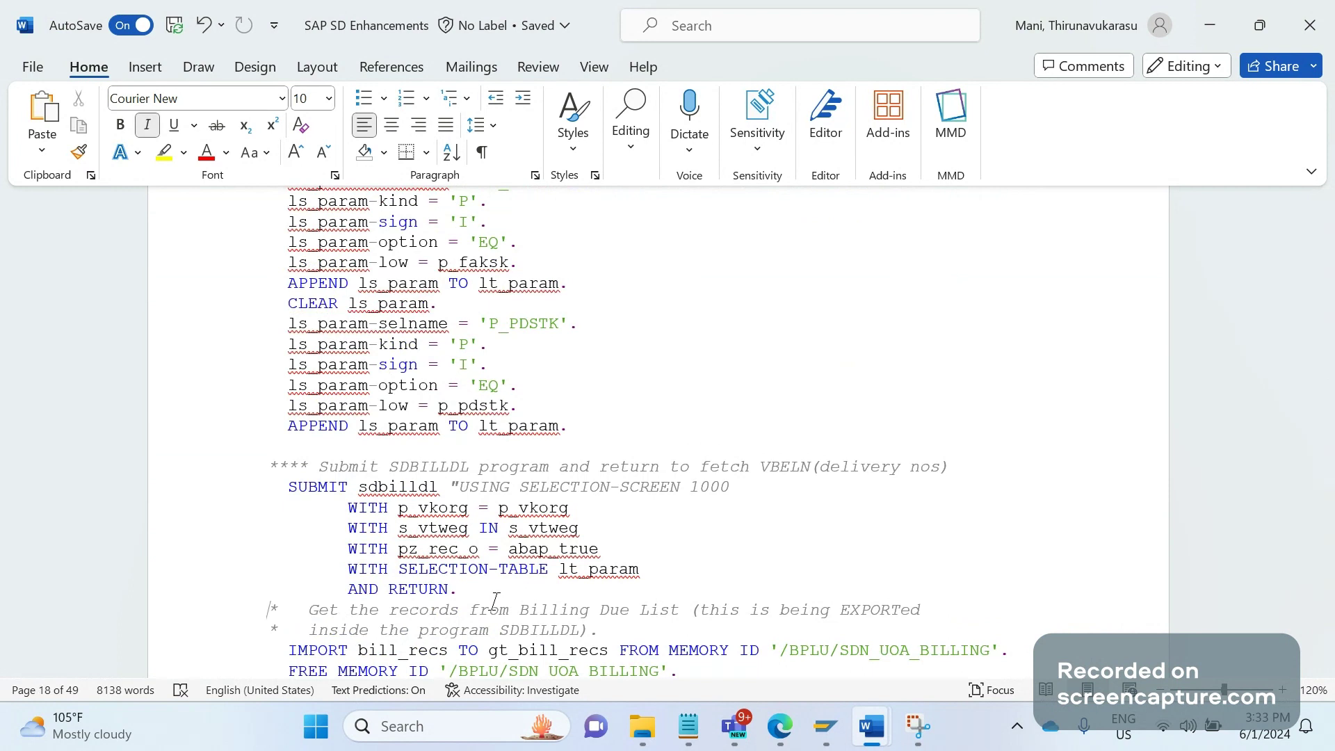
{"action": "scroll", "coordinate": [495, 602], "scroll_direction": "down", "scroll_amount": 8}
{"action": "scroll", "coordinate": [495, 602], "scroll_direction": "up", "scroll_amount": 8}
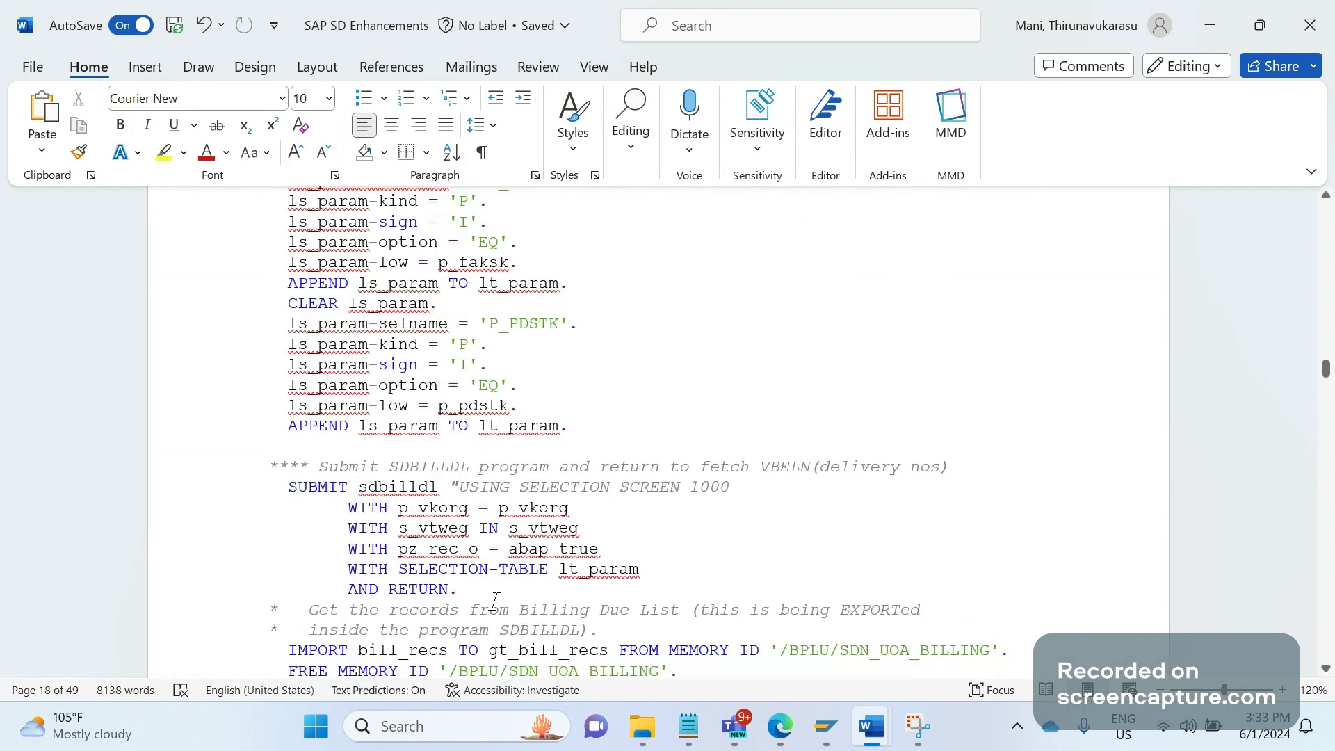
Scroll down to page 21 below the Background Job comment and ENDIF.
{"action": "scroll", "coordinate": [495, 602], "scroll_direction": "down", "scroll_amount": 8}
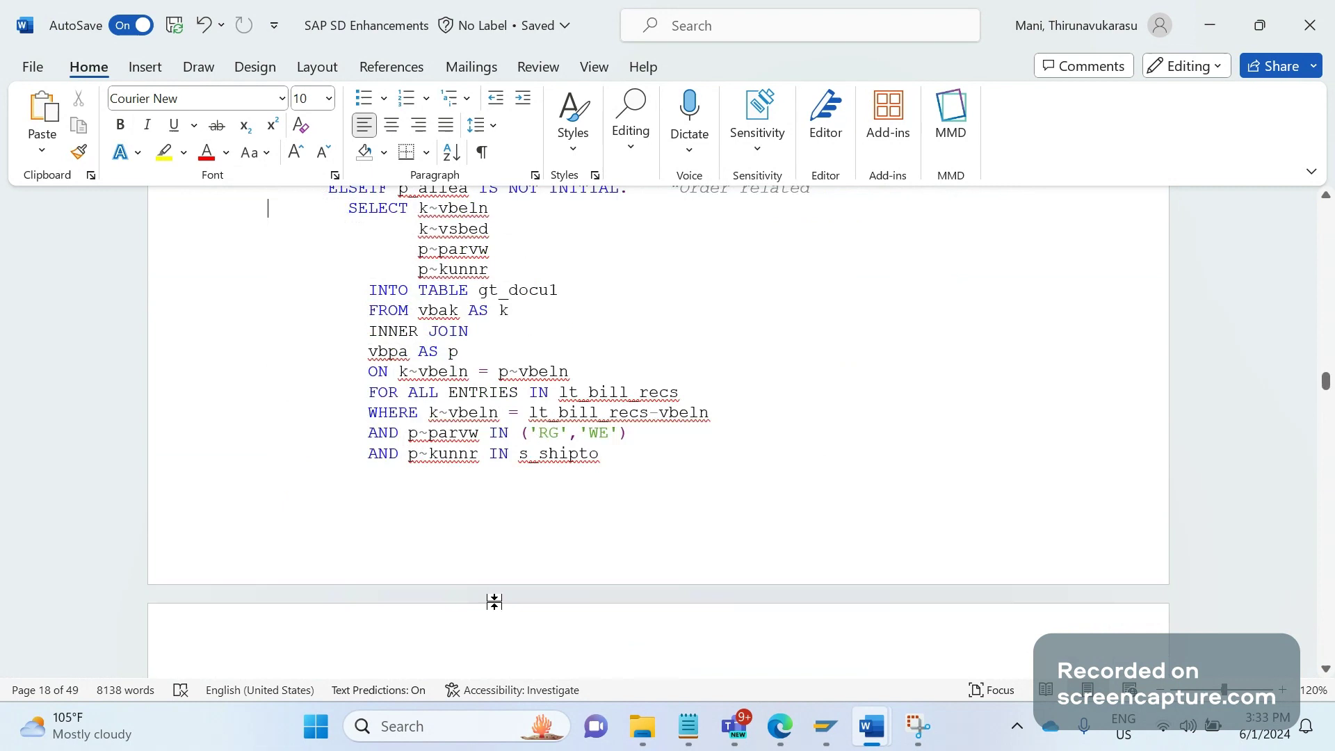
{"action": "scroll", "coordinate": [494, 602], "scroll_direction": "down", "scroll_amount": 10}
{"action": "scroll", "coordinate": [495, 602], "scroll_direction": "down", "scroll_amount": 5}
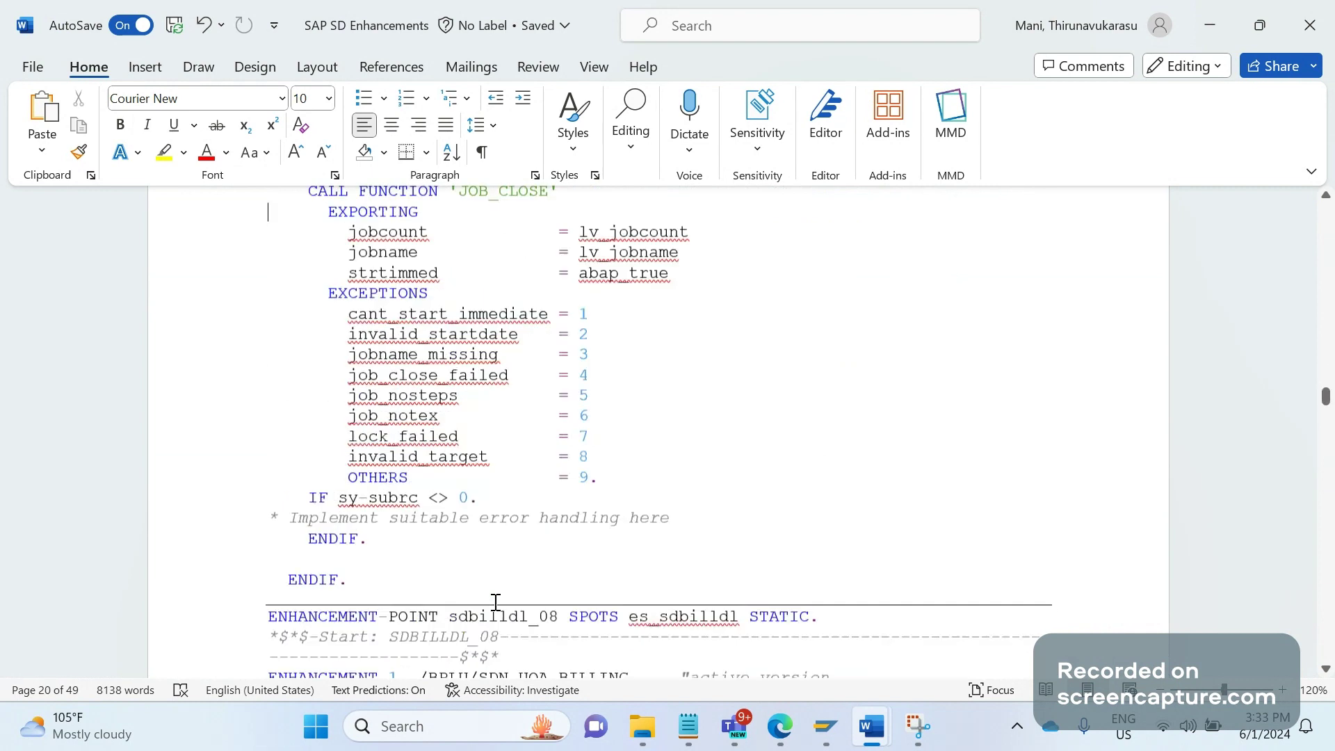
{"action": "scroll", "coordinate": [495, 601], "scroll_direction": "down", "scroll_amount": 5}
{"action": "scroll", "coordinate": [494, 602], "scroll_direction": "up", "scroll_amount": 7}
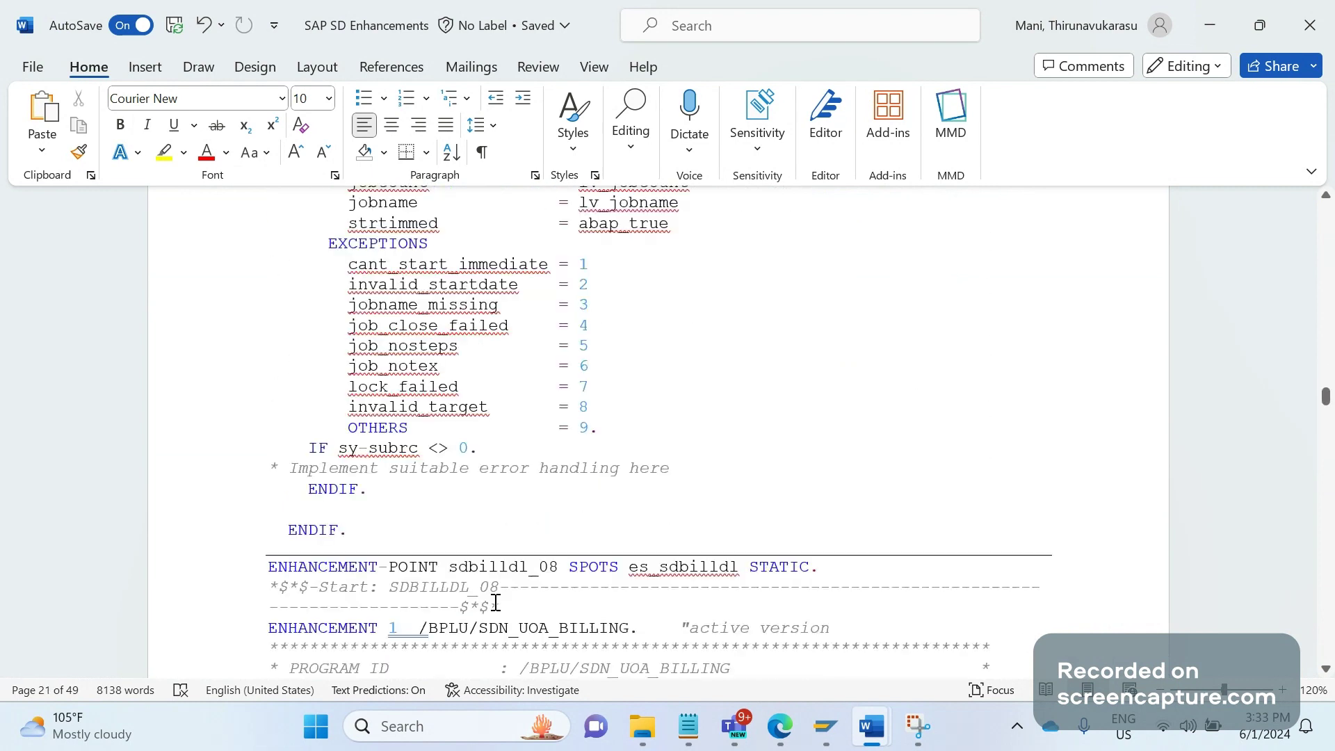
{"action": "scroll", "coordinate": [495, 602], "scroll_direction": "up", "scroll_amount": 10}
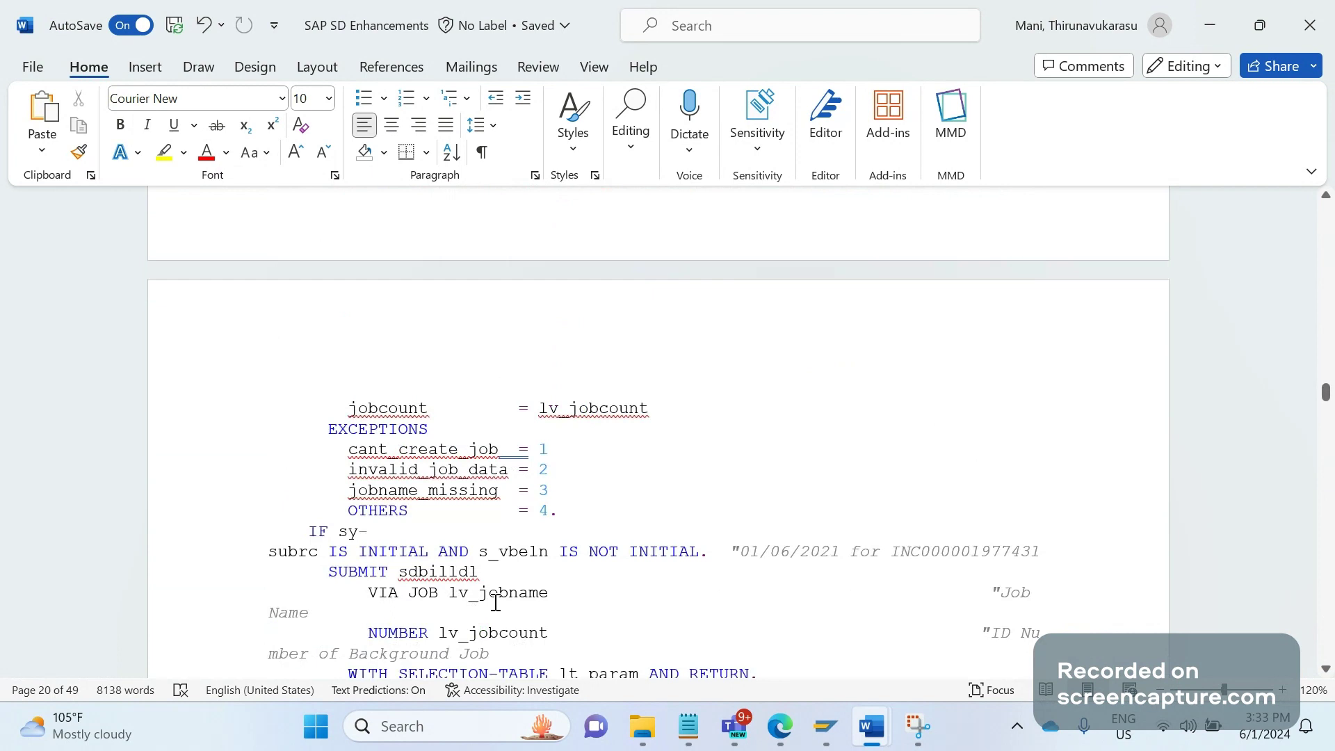
{"action": "scroll", "coordinate": [625, 578], "scroll_direction": "down", "scroll_amount": 1}
{"action": "scroll", "coordinate": [624, 578], "scroll_direction": "down", "scroll_amount": 1}
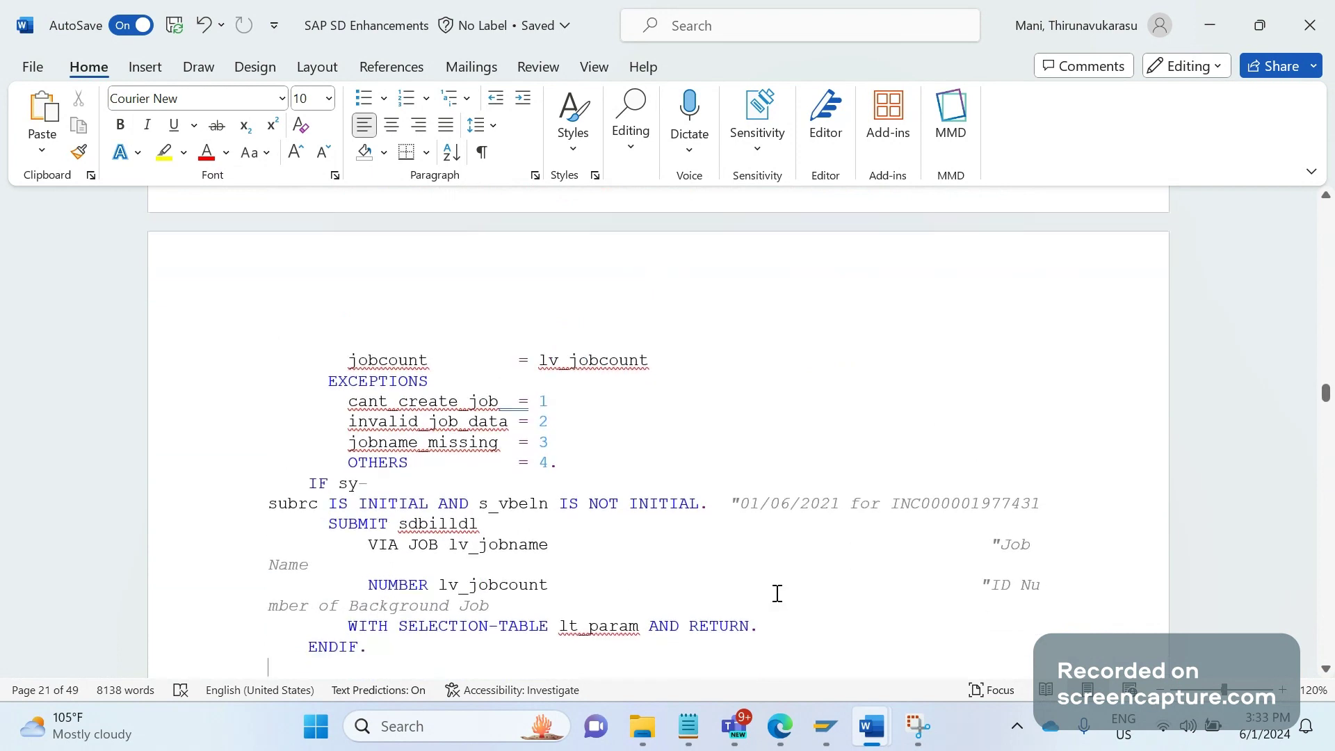
{"action": "left_click", "coordinate": [797, 612]}
{"action": "key", "text": "Down"}
{"action": "key", "text": "Down"}
{"action": "key", "text": "Down"}
{"action": "key", "text": "Down"}
{"action": "key", "text": "Down"}
{"action": "key", "text": "Down"}
{"action": "key", "text": "Down"}
{"action": "key", "text": "Down"}
{"action": "key", "text": "Down"}
{"action": "key", "text": "Down"}
{"action": "key", "text": "Down"}
{"action": "key", "text": "Down"}
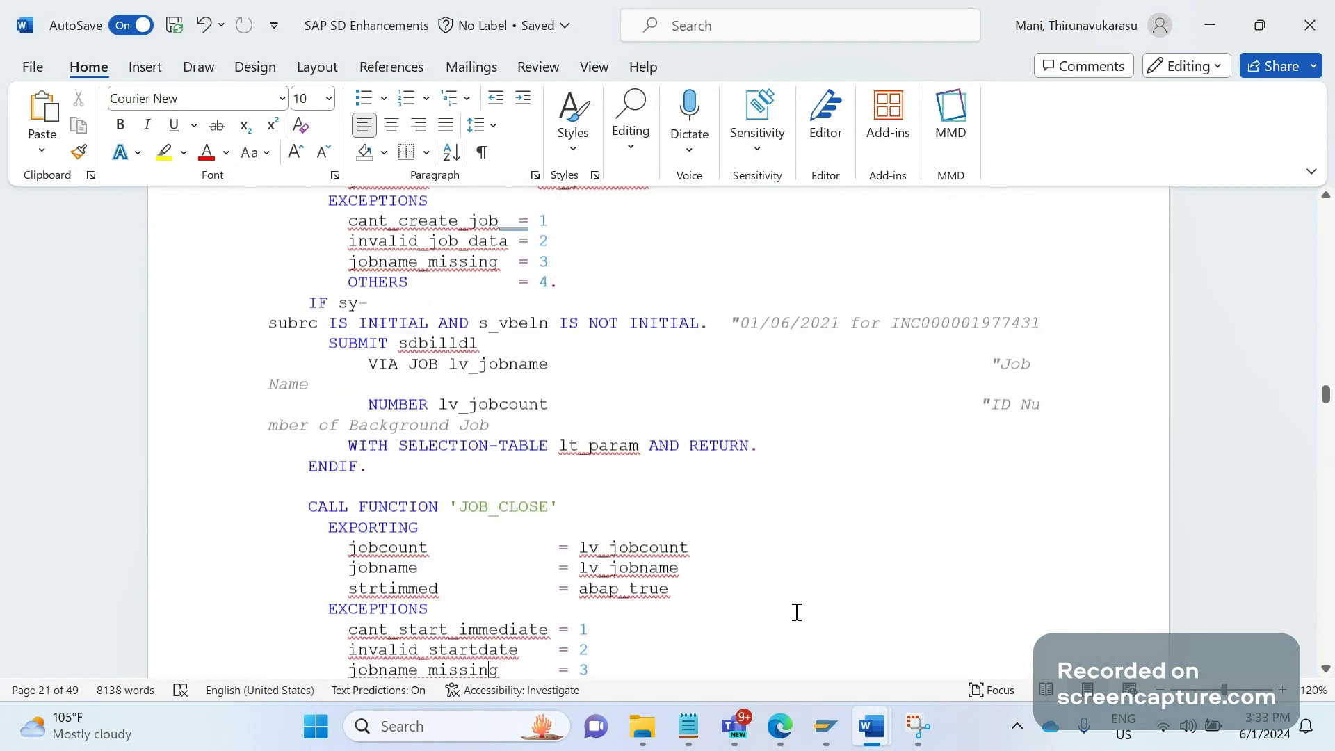
Highlight the JOB_CLOSE function name and place the caret after the JOB_CLOSE call.
{"action": "left_click_drag", "start_coordinate": [563, 504], "coordinate": [505, 502]}
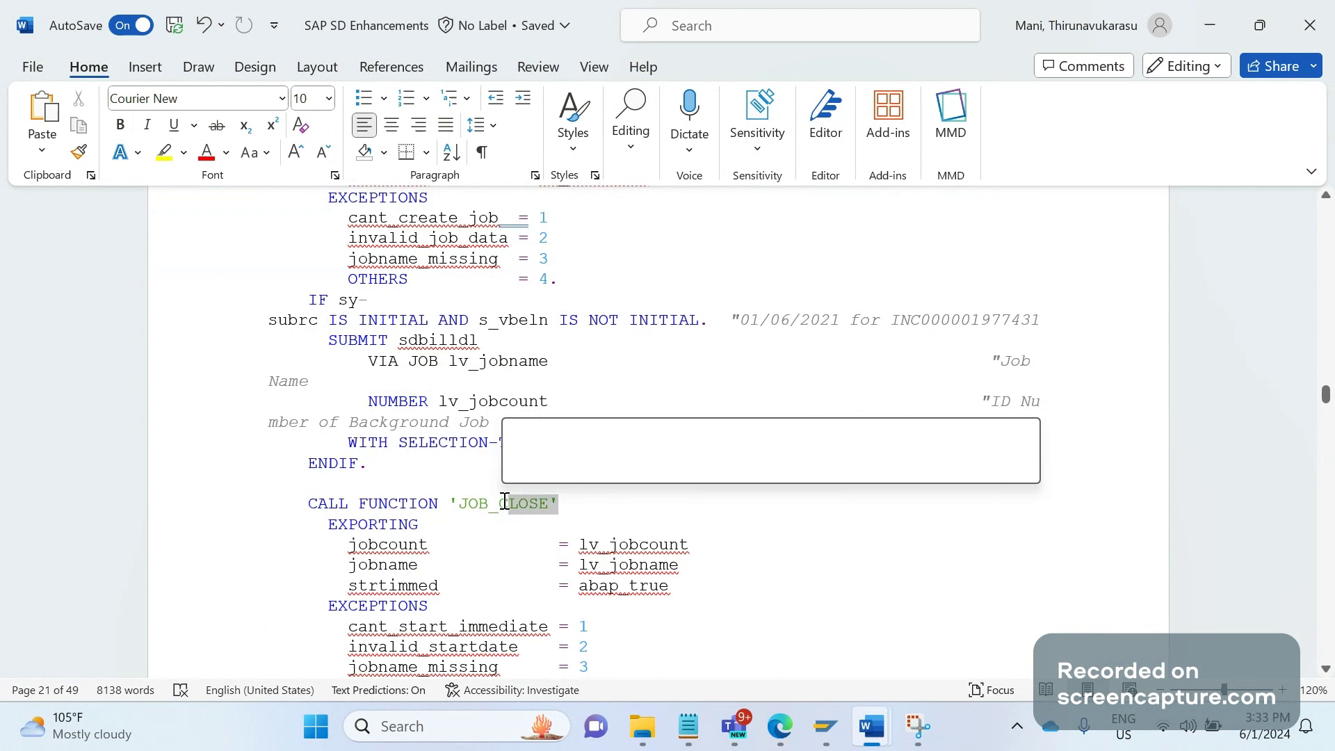
{"action": "left_click", "coordinate": [760, 573]}
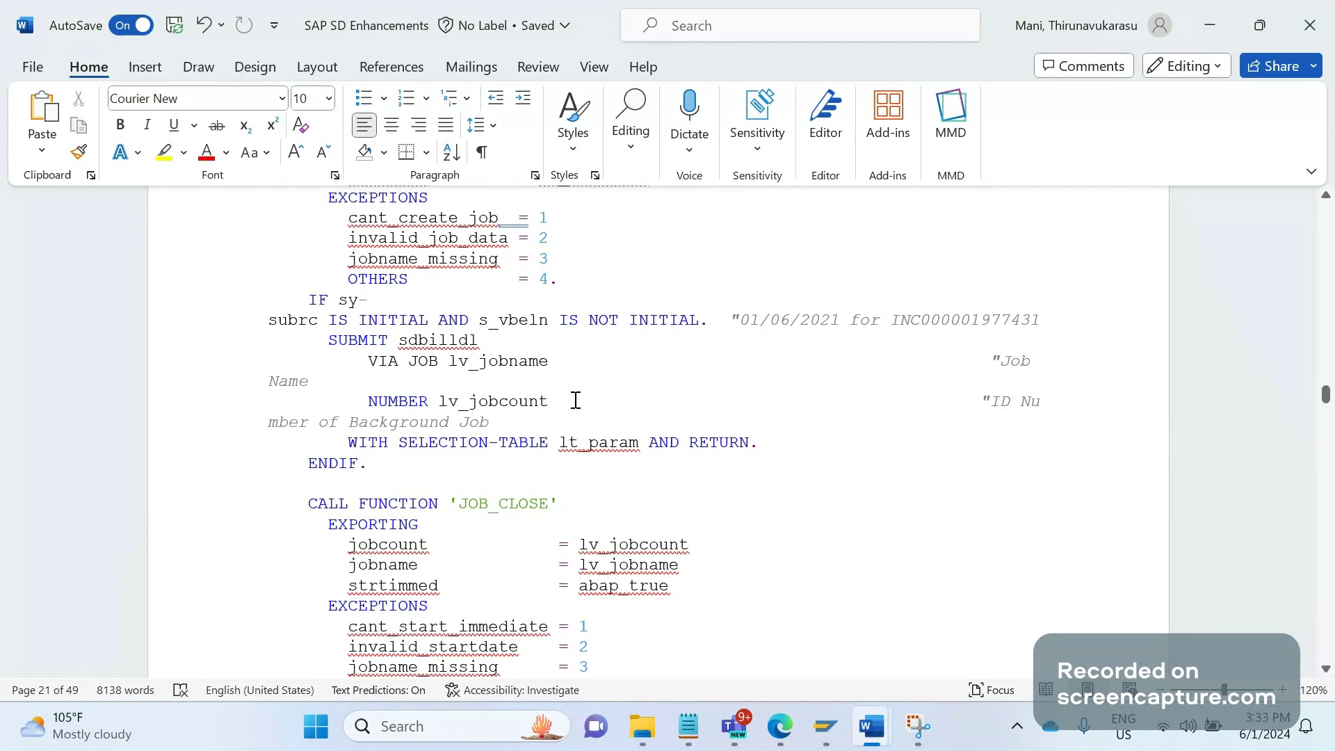
{"action": "left_click", "coordinate": [587, 506]}
Scroll from page 21 up to page 17's two Solution bullets above the screenshot.
{"action": "scroll", "coordinate": [587, 507], "scroll_direction": "down", "scroll_amount": 8}
{"action": "scroll", "coordinate": [587, 507], "scroll_direction": "up", "scroll_amount": 10}
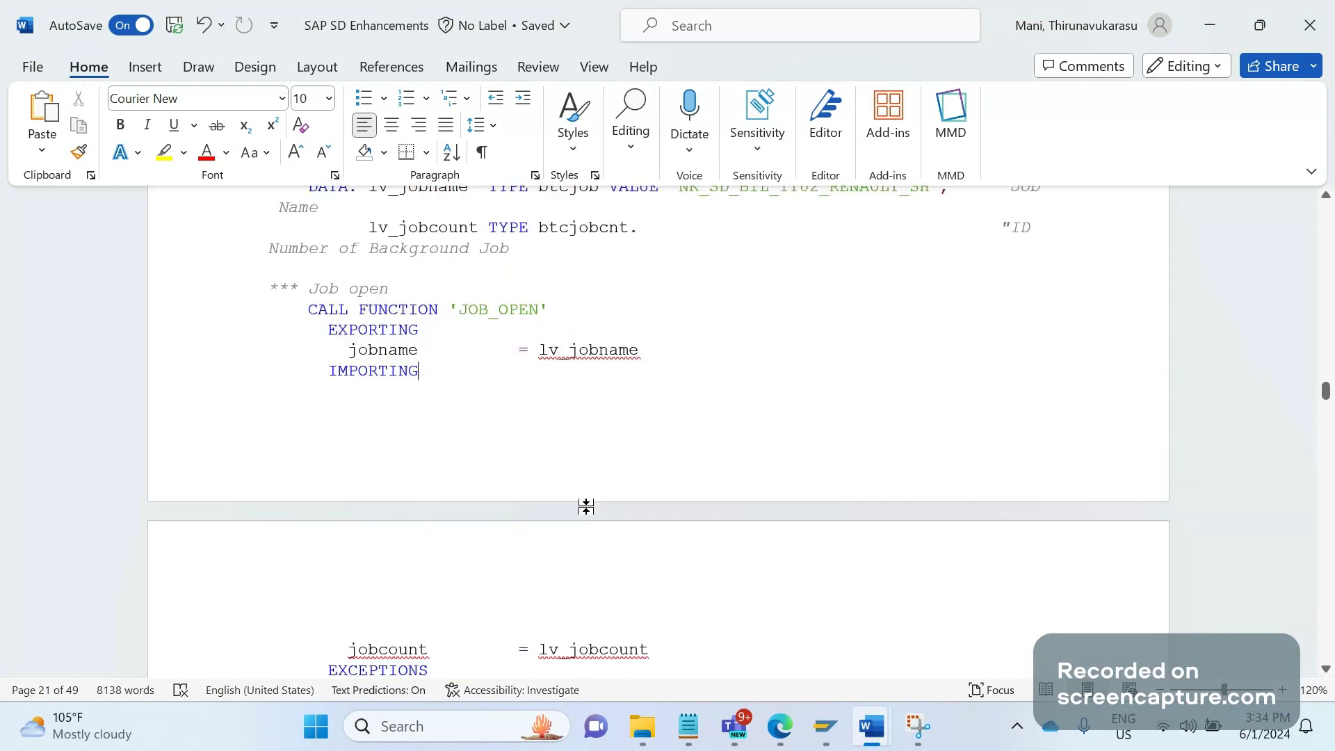
{"action": "scroll", "coordinate": [587, 507], "scroll_direction": "up", "scroll_amount": 5}
{"action": "scroll", "coordinate": [587, 507], "scroll_direction": "up", "scroll_amount": 1}
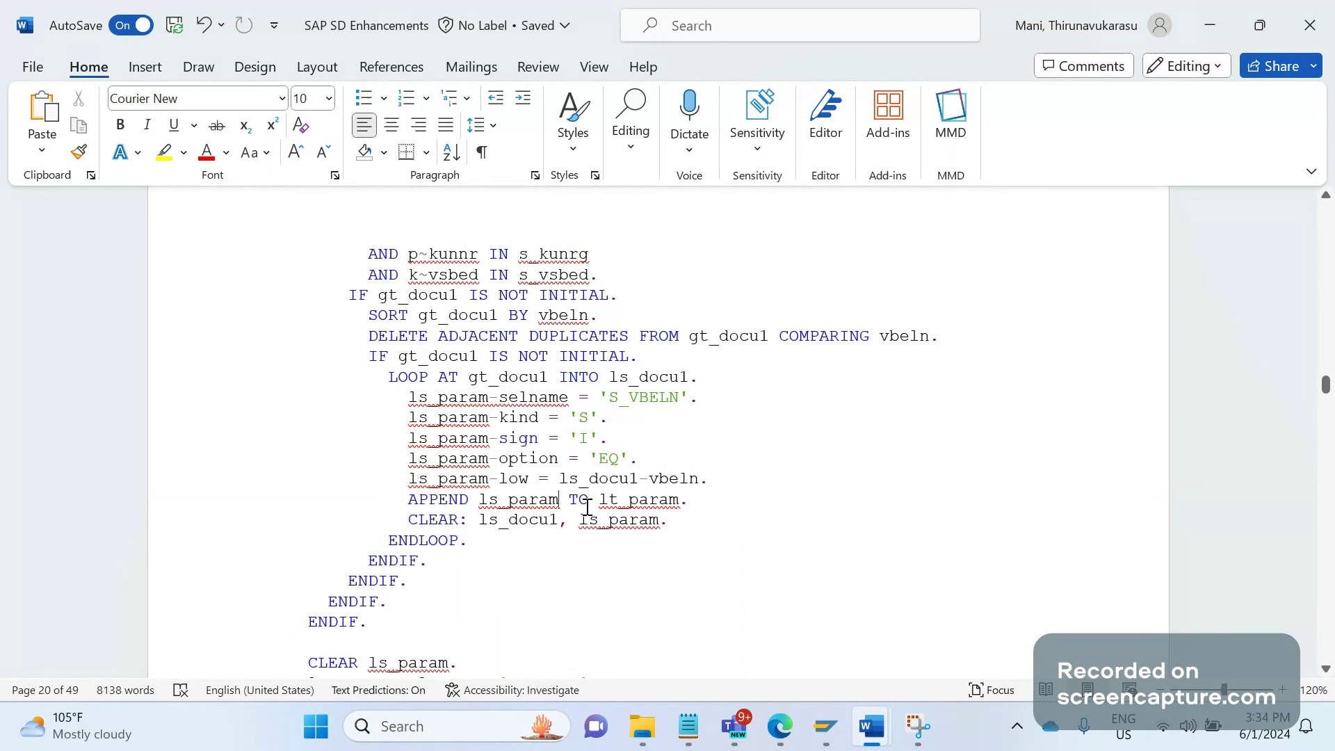
{"action": "scroll", "coordinate": [588, 507], "scroll_direction": "up", "scroll_amount": 5}
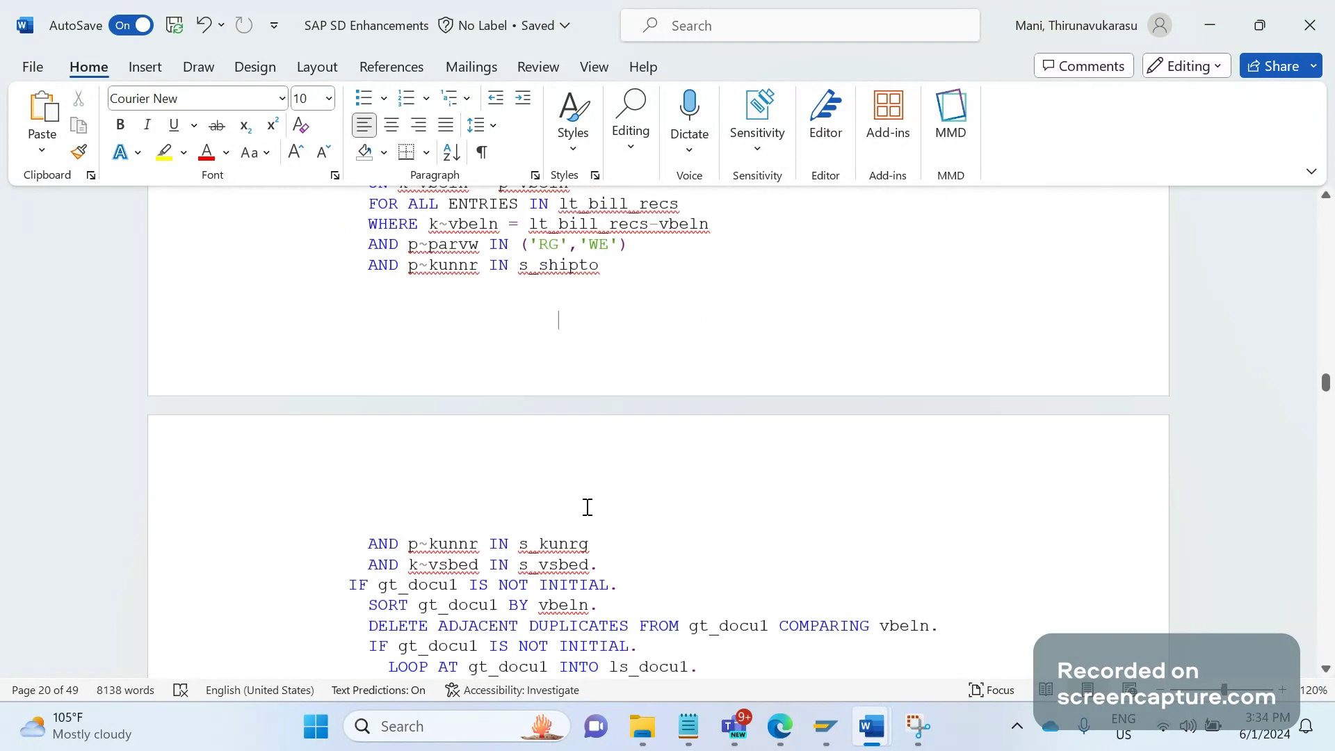
{"action": "scroll", "coordinate": [587, 507], "scroll_direction": "up", "scroll_amount": 12}
{"action": "left_click", "coordinate": [587, 507]}
{"action": "scroll", "coordinate": [588, 507], "scroll_direction": "up", "scroll_amount": 15}
{"action": "left_click", "coordinate": [587, 506]}
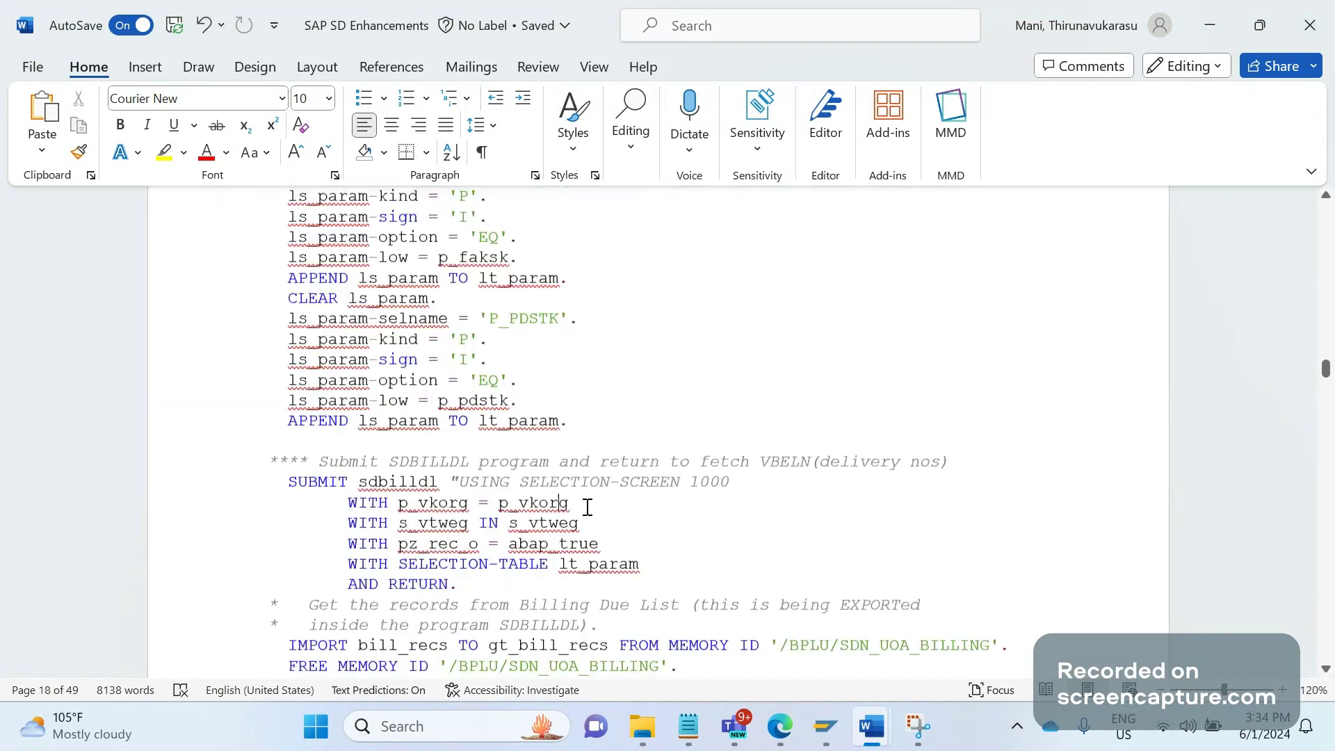
{"action": "scroll", "coordinate": [587, 507], "scroll_direction": "up", "scroll_amount": 5}
{"action": "scroll", "coordinate": [588, 506], "scroll_direction": "up", "scroll_amount": 10}
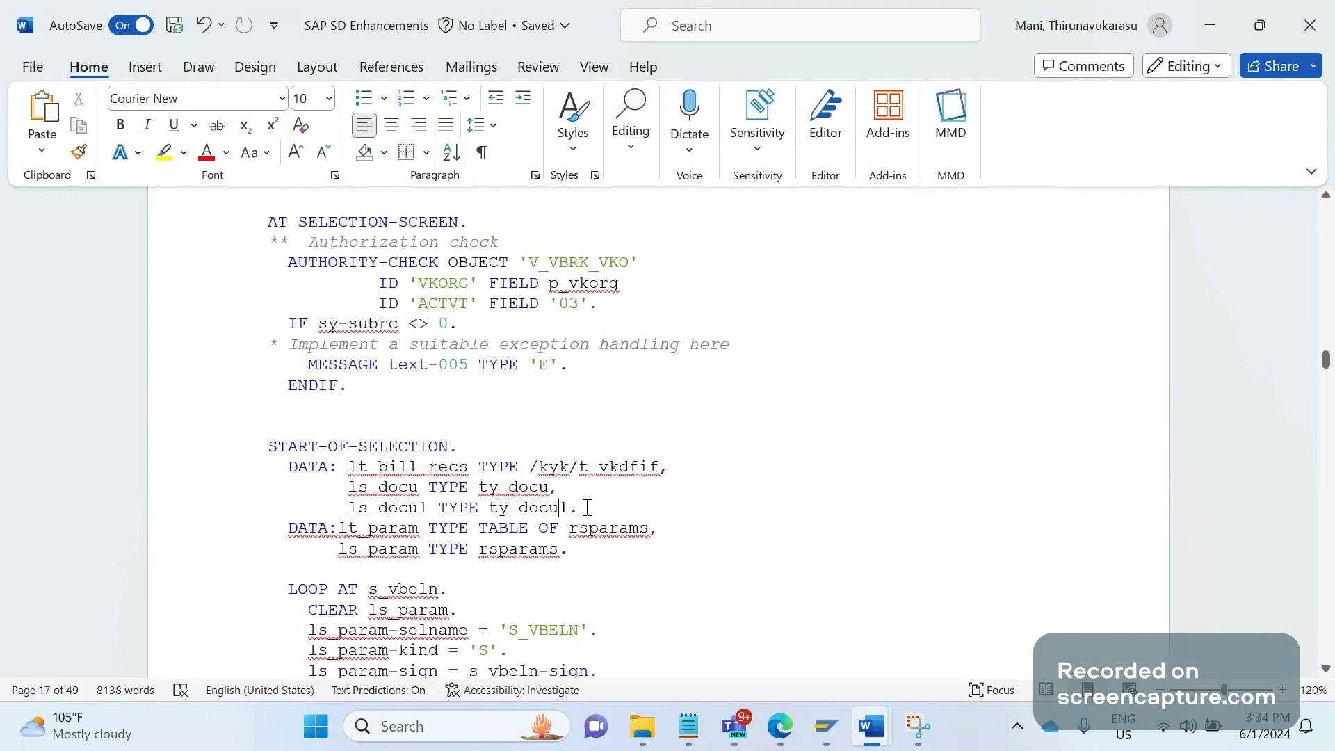
{"action": "scroll", "coordinate": [587, 507], "scroll_direction": "up", "scroll_amount": 5}
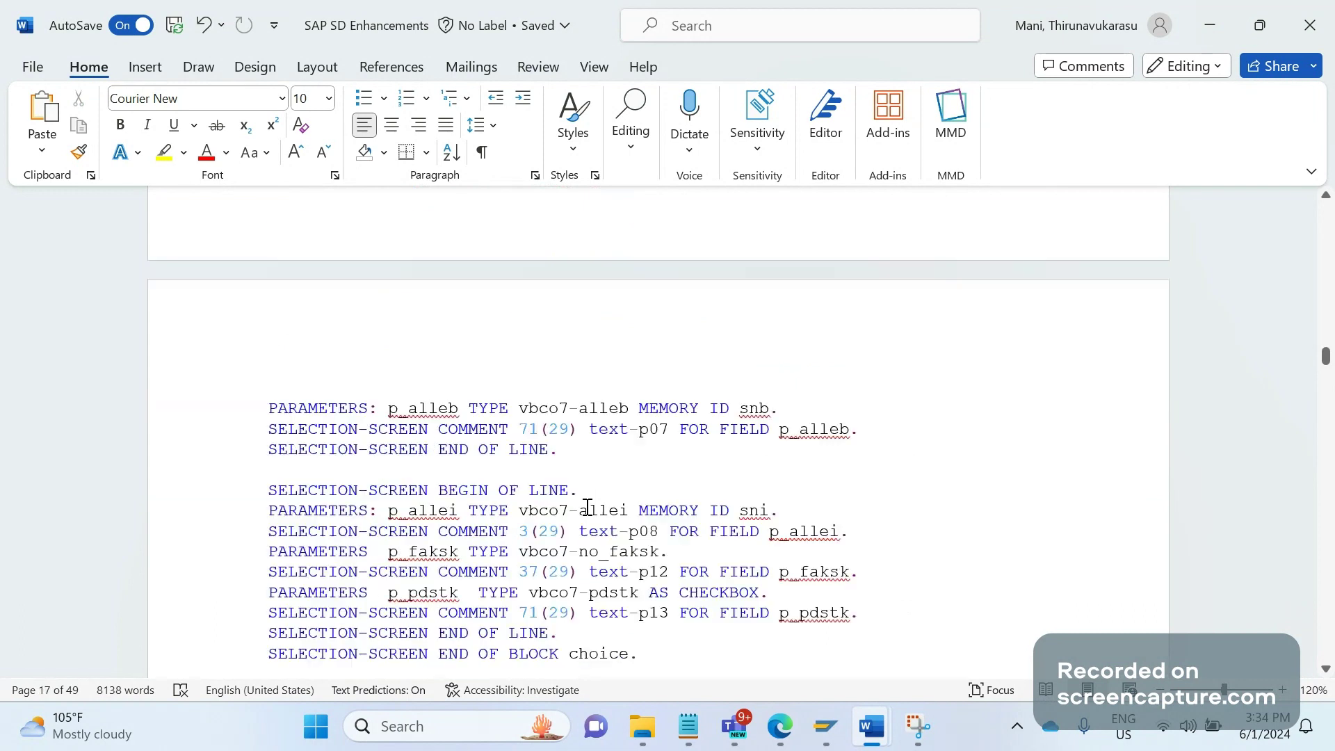
{"action": "scroll", "coordinate": [587, 507], "scroll_direction": "up", "scroll_amount": 5}
{"action": "left_click", "coordinate": [587, 506]}
{"action": "scroll", "coordinate": [586, 506], "scroll_direction": "up", "scroll_amount": 5}
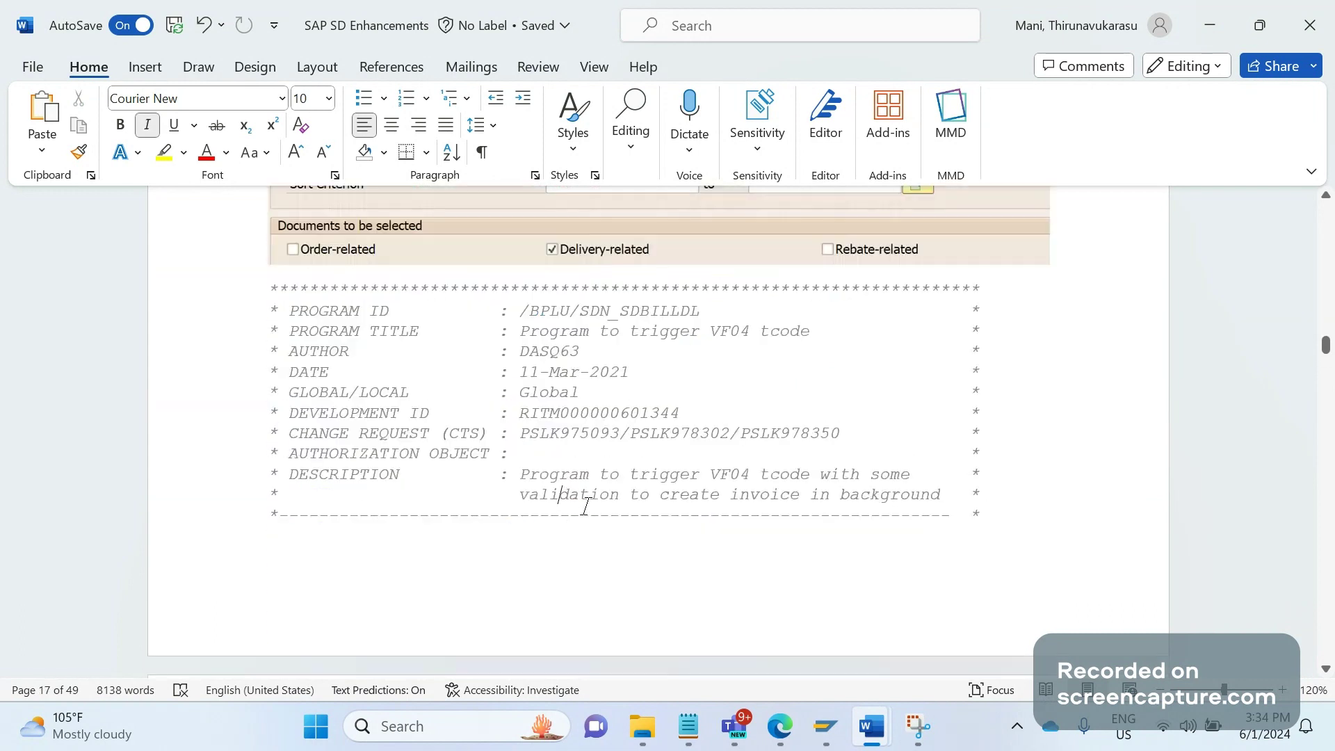
{"action": "key", "text": "Page_Up"}
{"action": "scroll", "coordinate": [586, 507], "scroll_direction": "down", "scroll_amount": 5}
{"action": "left_click", "coordinate": [586, 511]}
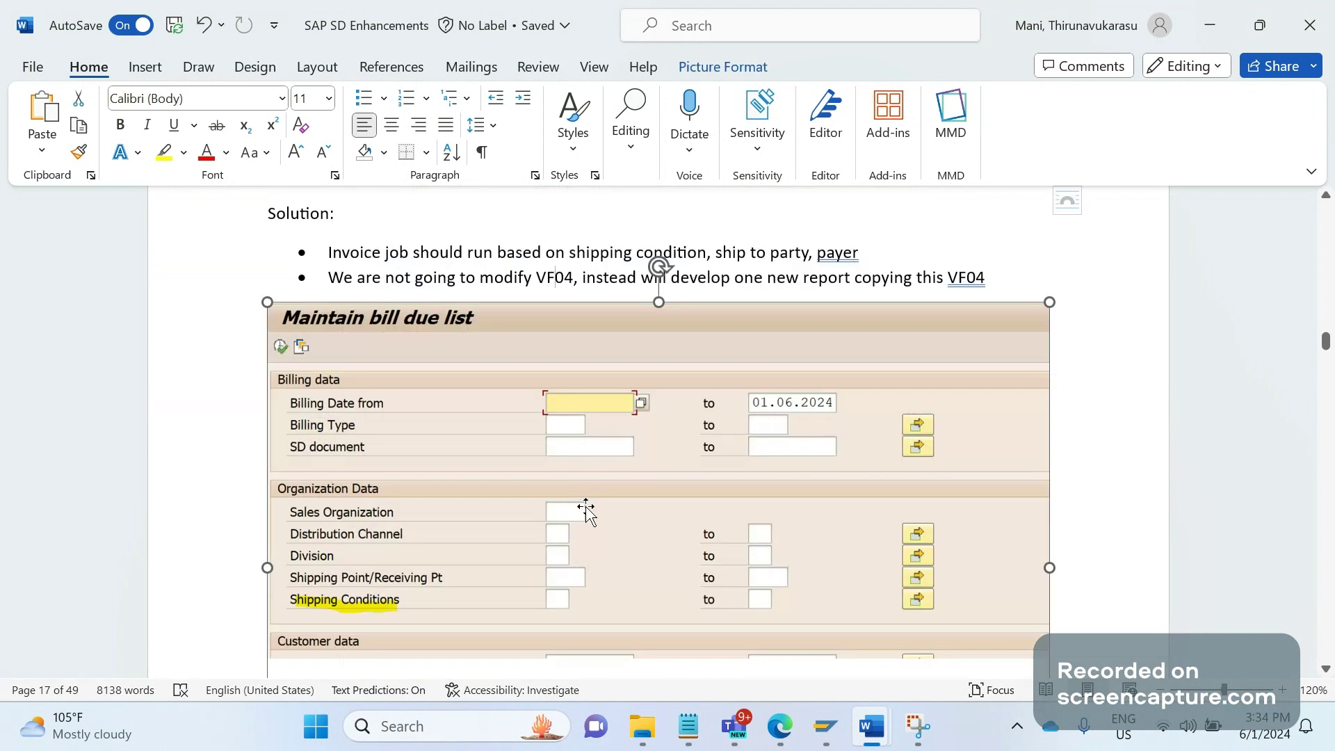
{"action": "scroll", "coordinate": [586, 511], "scroll_direction": "down", "scroll_amount": 2}
{"action": "key", "text": "Up"}
{"action": "key", "text": "Up"}
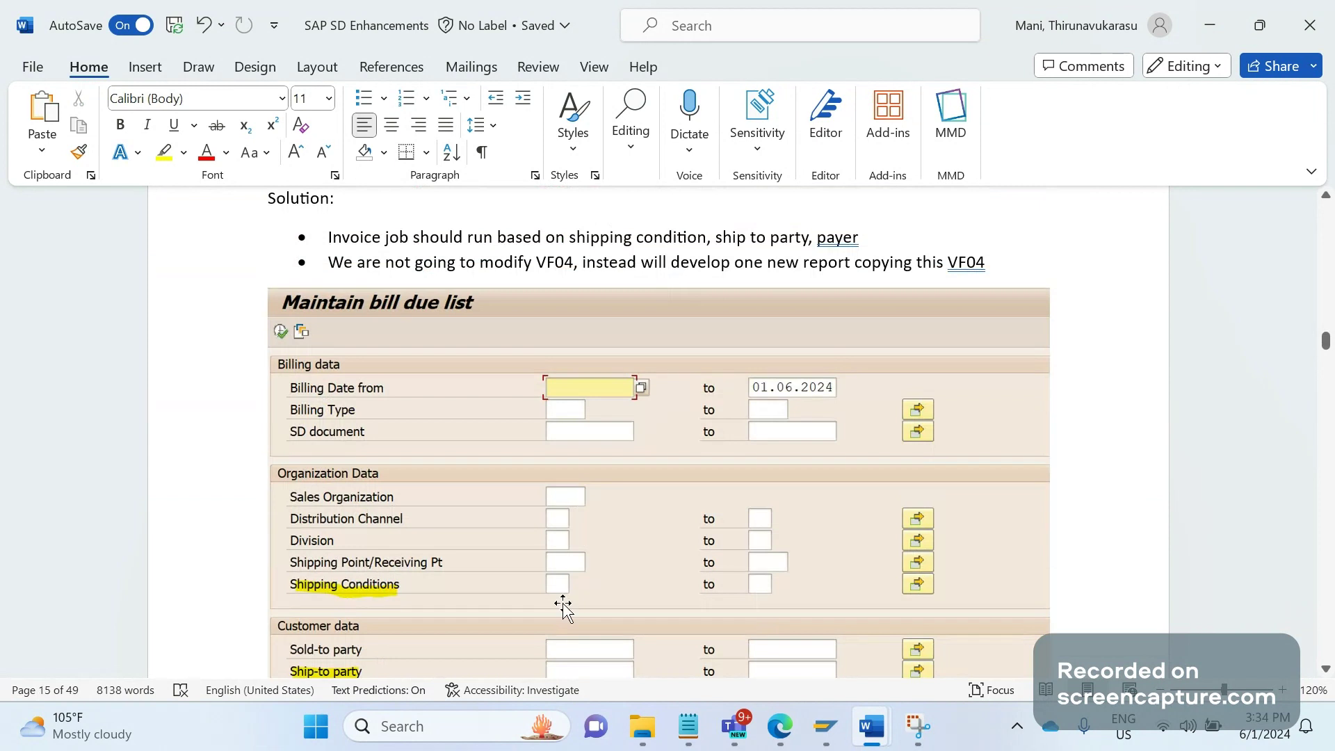
{"action": "scroll", "coordinate": [563, 605], "scroll_direction": "up", "scroll_amount": 1}
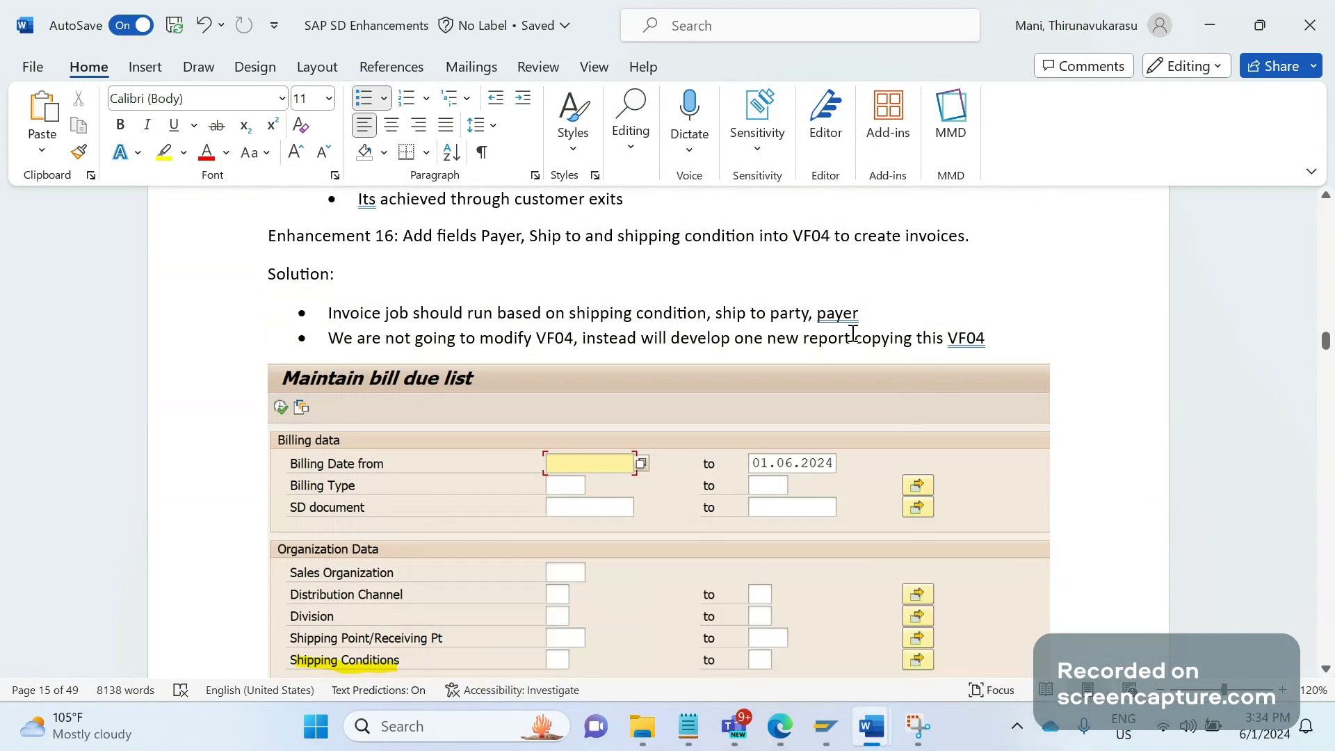
{"action": "left_click", "coordinate": [965, 240]}
{"action": "left_click", "coordinate": [988, 305]}
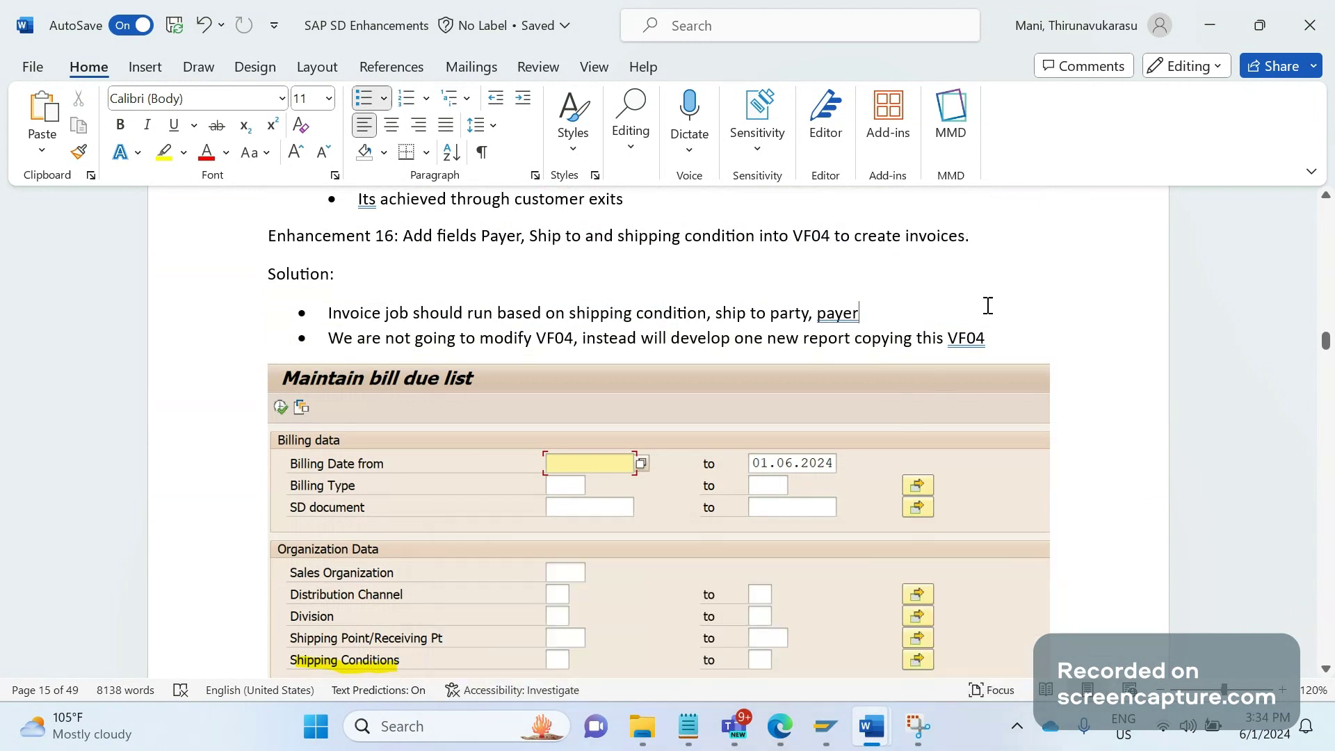